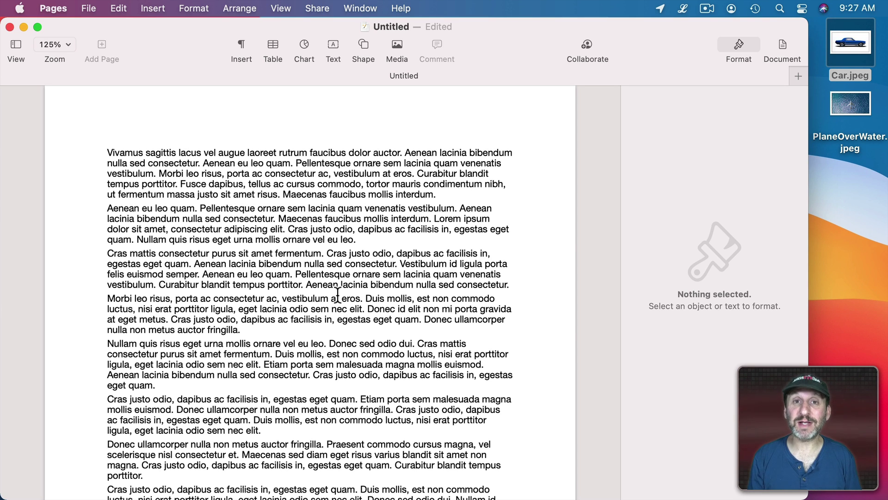
- Insert Car.jpeg from the desktop, shrink it to 3.67 in wide and move it beside the second paragraph
left_click_drag(866, 46, 356, 261)
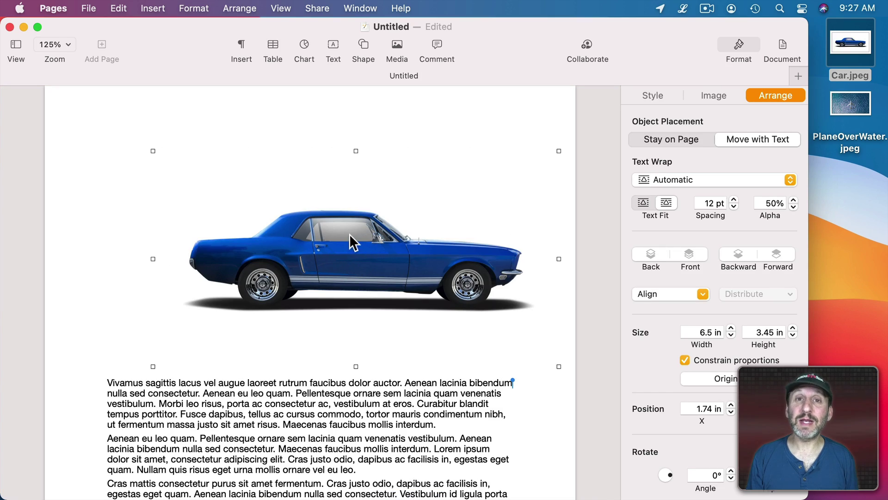
left_click_drag(157, 153, 330, 245)
left_click_drag(432, 313, 397, 272)
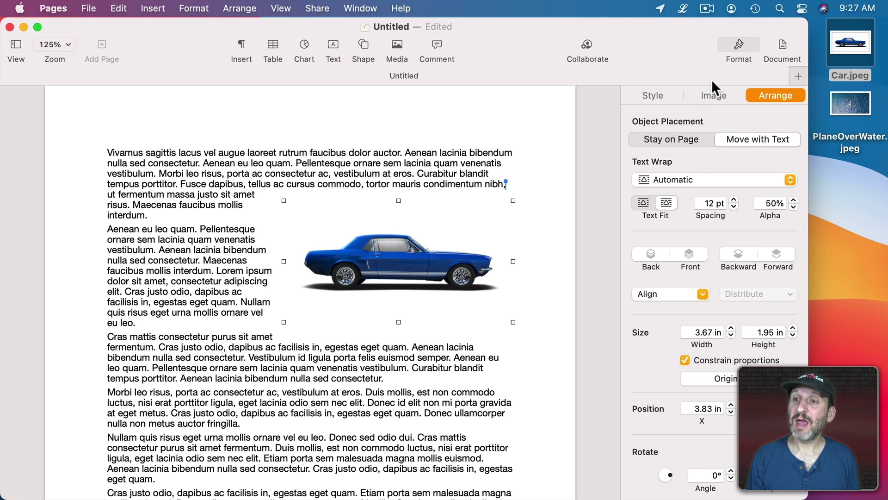
- Use Instant Alpha to make the car photo's background transparent, then nudge the photo right and down
left_click(713, 96)
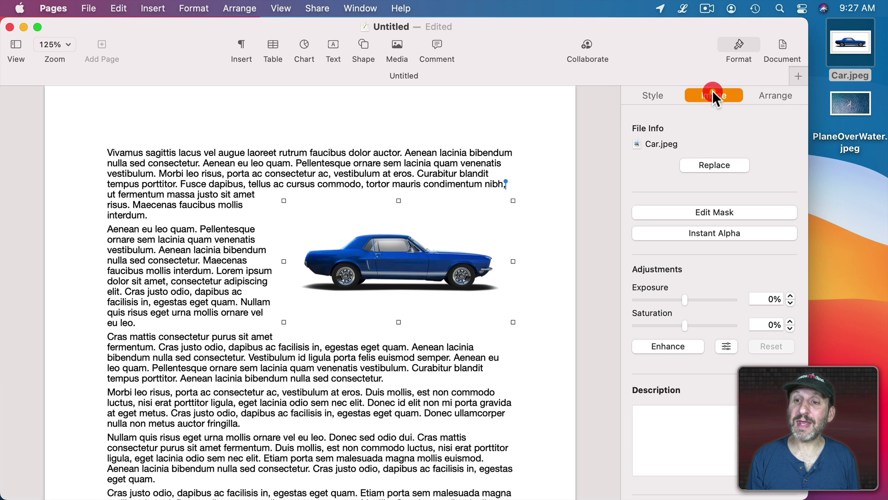
left_click(709, 232)
left_click_drag(440, 230, 442, 231)
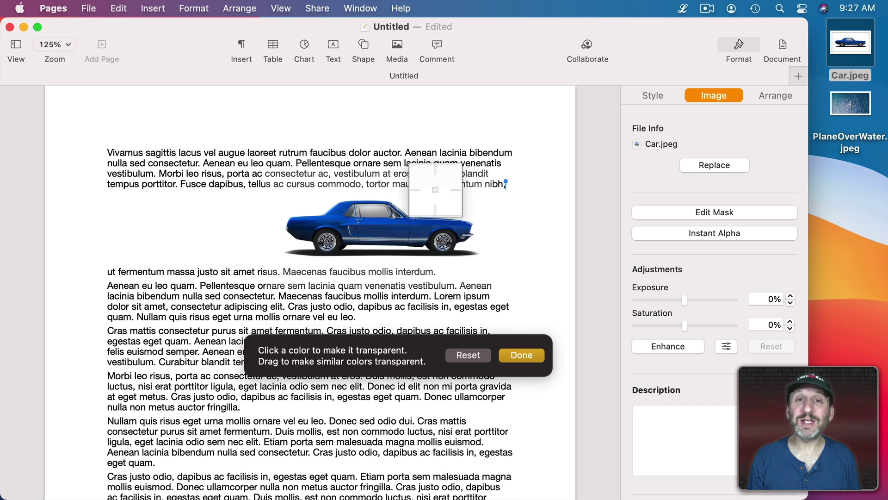
left_click(521, 355)
left_click_drag(365, 232, 400, 242)
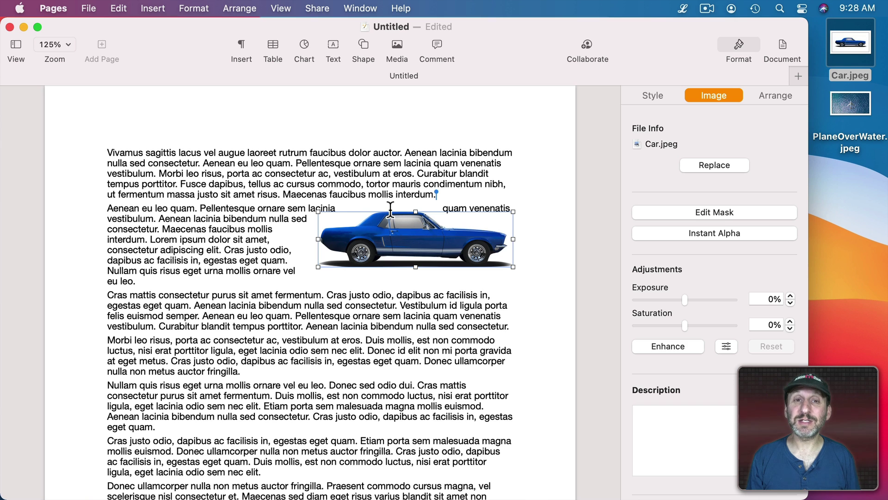
- Undo the move, widen the car photo to 4.98 in and shift it lower left
key("super+z")
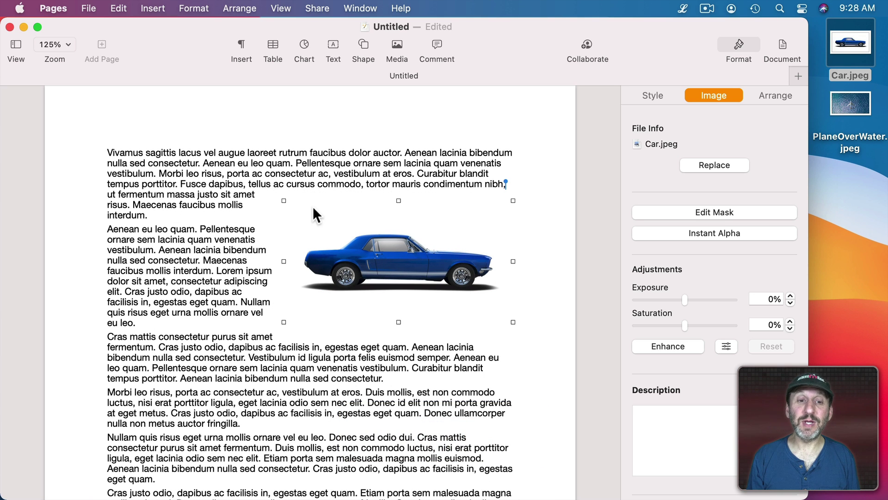
left_click_drag(283, 261, 201, 263)
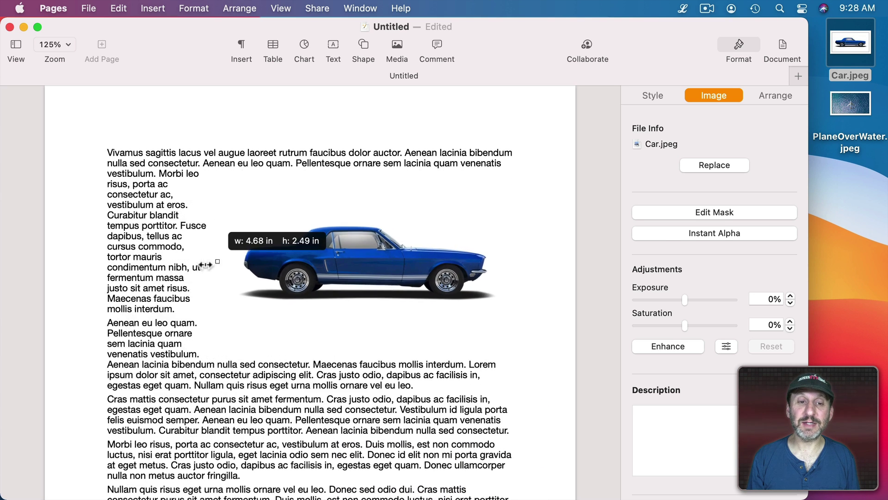
left_click(200, 264)
left_click_drag(357, 256, 304, 309)
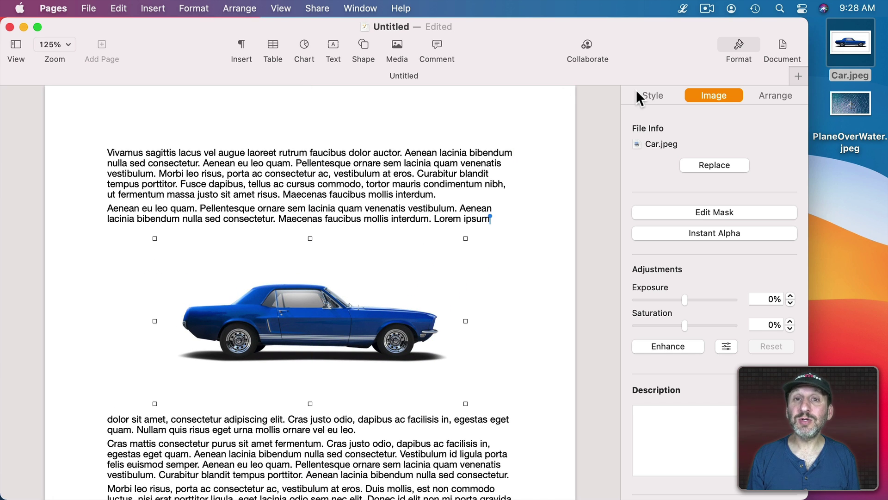
- Set the car photo's text wrap to None and bring up the shape library
left_click(765, 95)
left_click(681, 179)
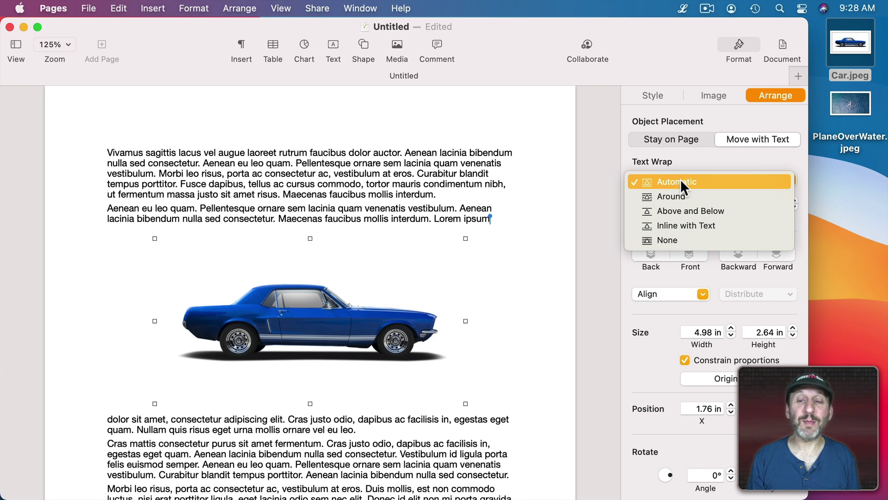
left_click(679, 238)
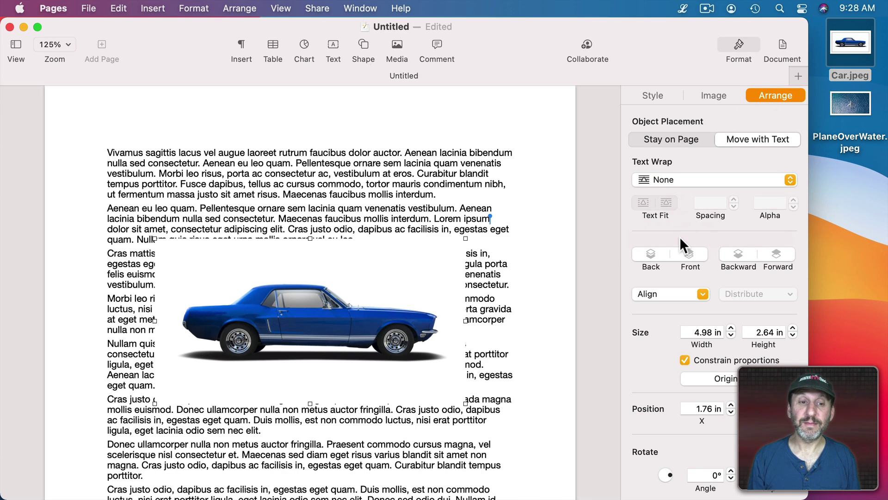
left_click(362, 45)
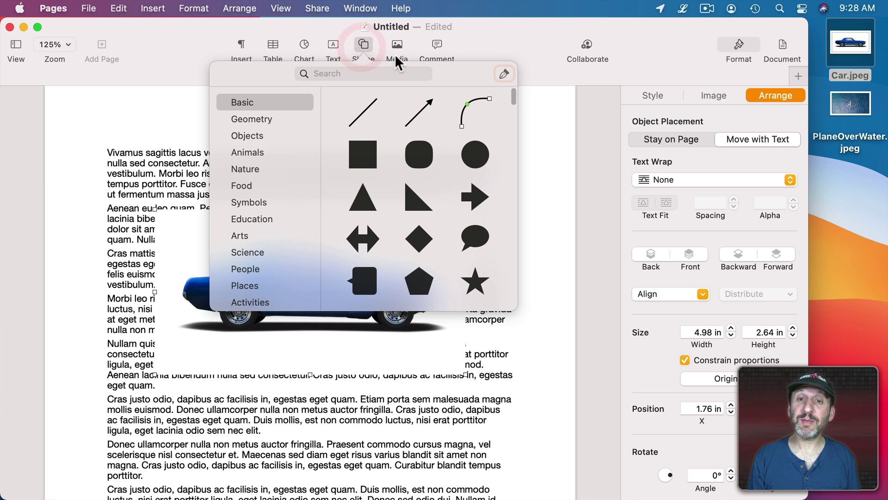
- Start a pen-tool outline along the car's roof, rear window, trunk and rear bumper
left_click(503, 74)
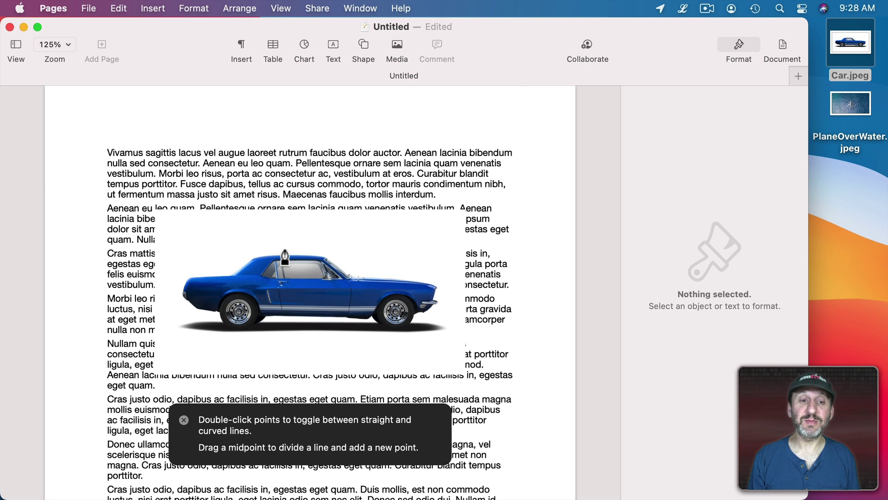
left_click(269, 254)
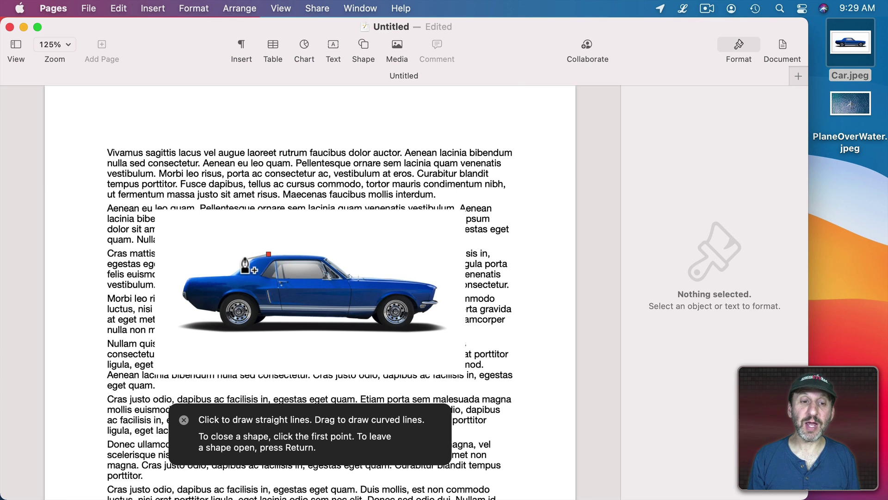
left_click(251, 255)
left_click(240, 266)
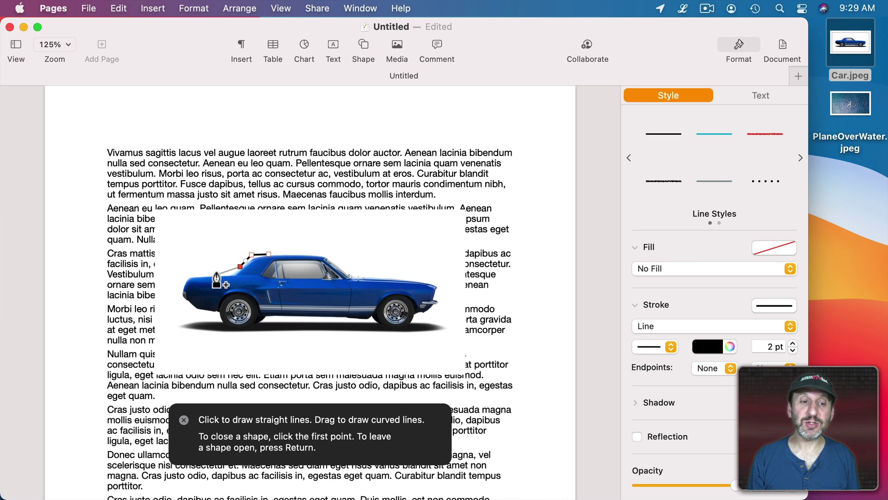
left_click(218, 274)
left_click(181, 276)
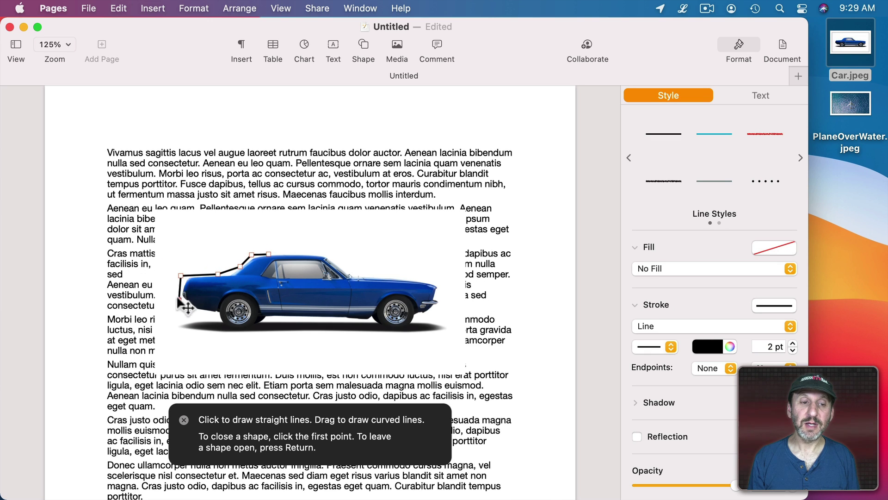
left_click(179, 300)
left_click(189, 309)
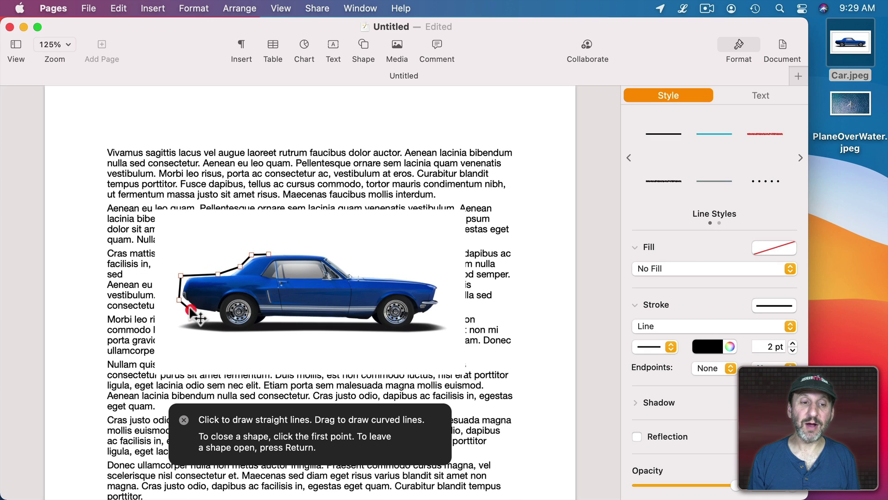
left_click(189, 335)
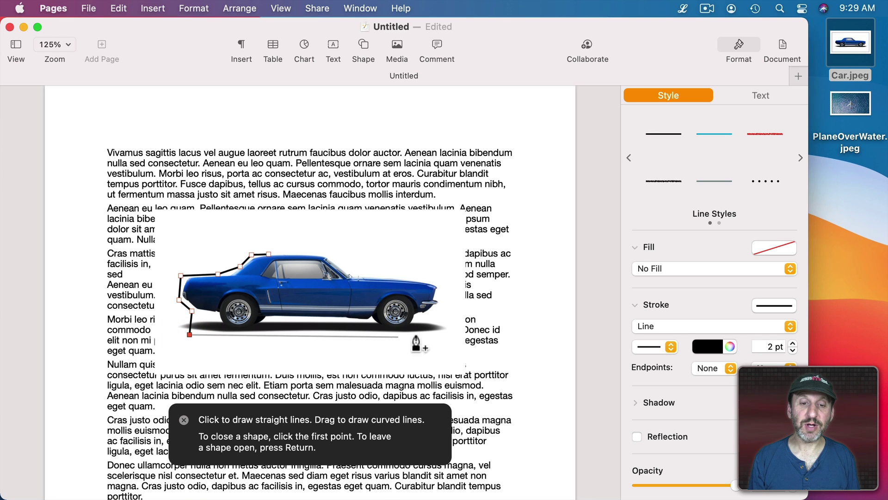
- Continue the outline along the bottom, up the front, hood and windshield, closing it at the roof
left_click(437, 334)
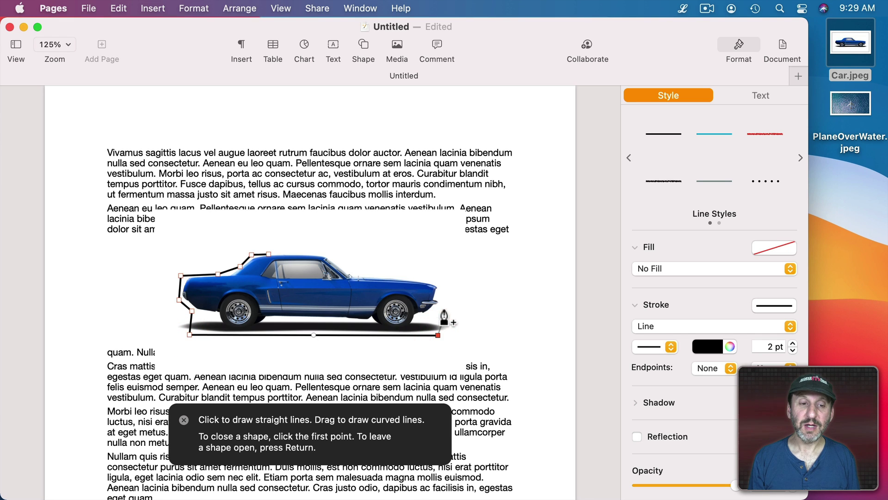
left_click(446, 311)
left_click(444, 276)
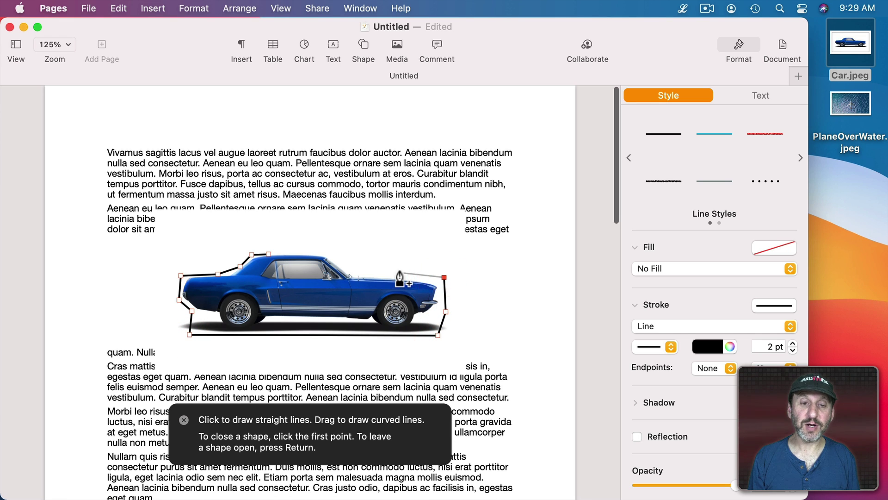
left_click(358, 270)
left_click(322, 253)
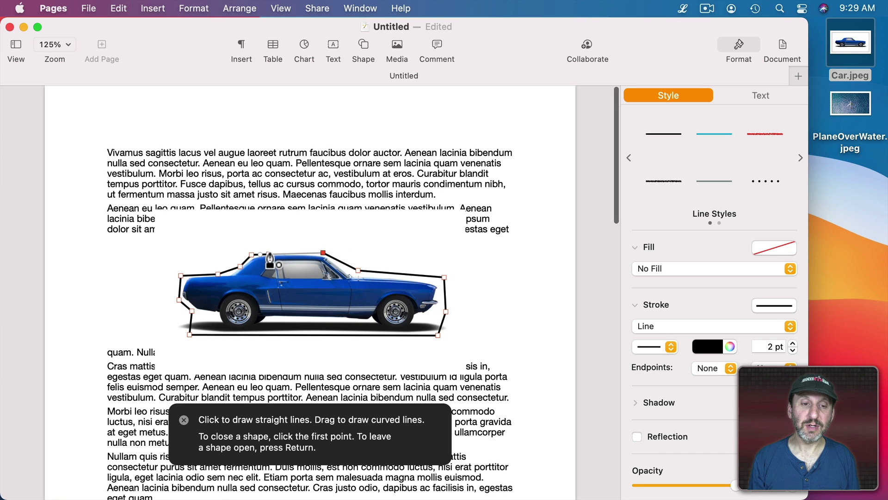
left_click(268, 254)
key("Escape")
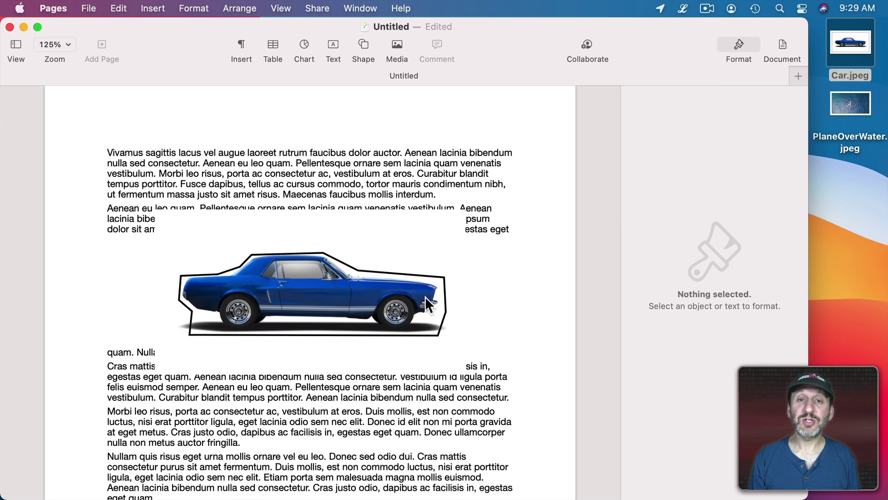
- Align the outline over the car, set its text wrap to Around, and move the car photo below
mouse_move(389, 271)
left_mouse_down()
mouse_move(427, 248)
mouse_move(384, 270)
left_mouse_up()
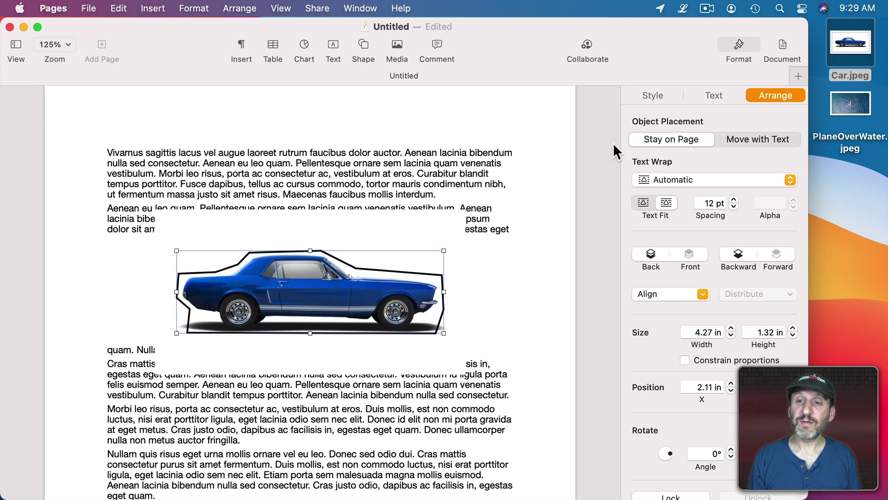
left_click(673, 176)
left_click(670, 198)
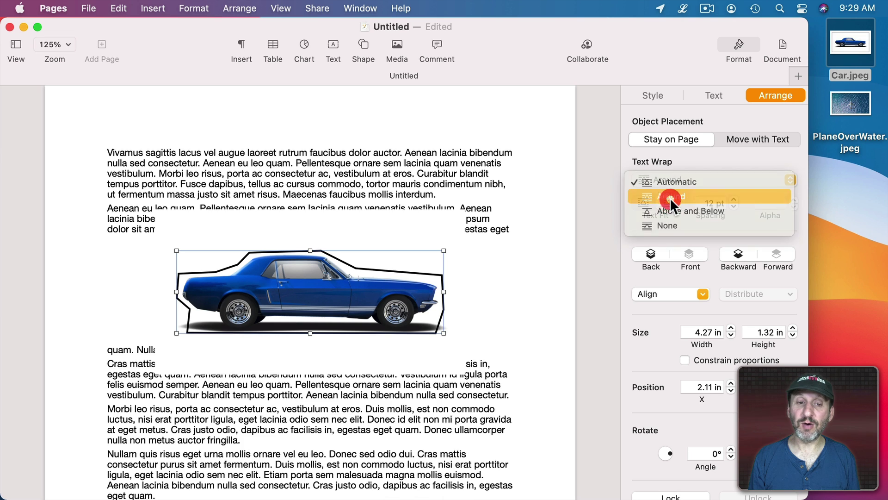
left_click_drag(220, 231, 231, 396)
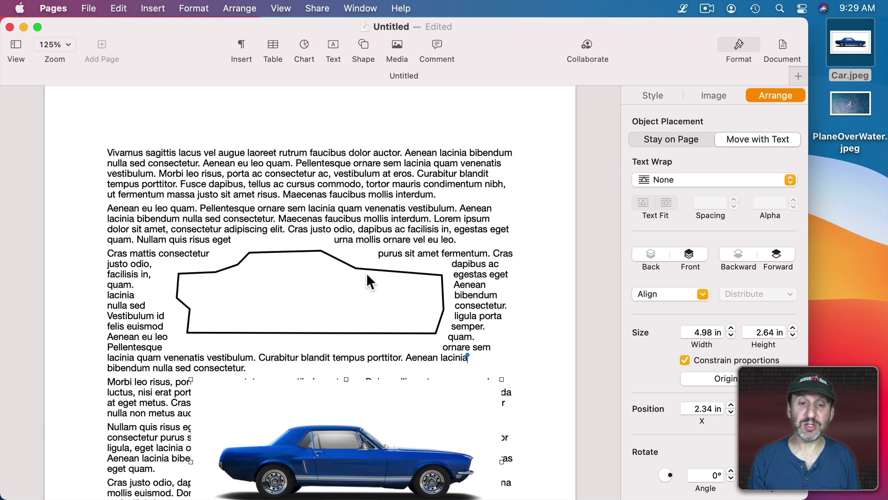
- Set the car outline's border to No Border in the Style pane
left_click(309, 251)
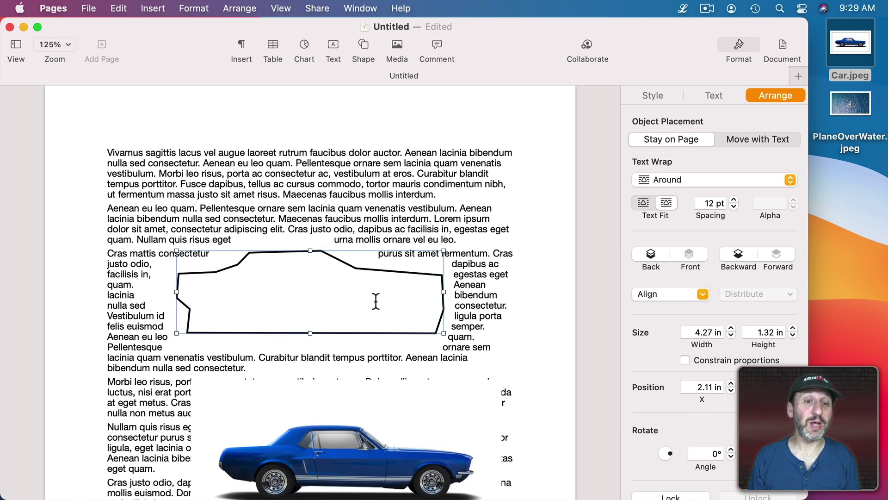
left_click(659, 97)
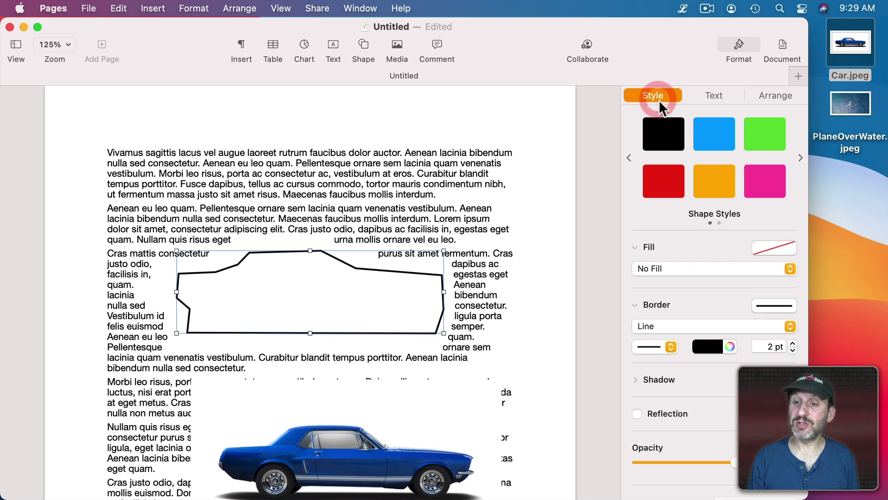
left_click(712, 325)
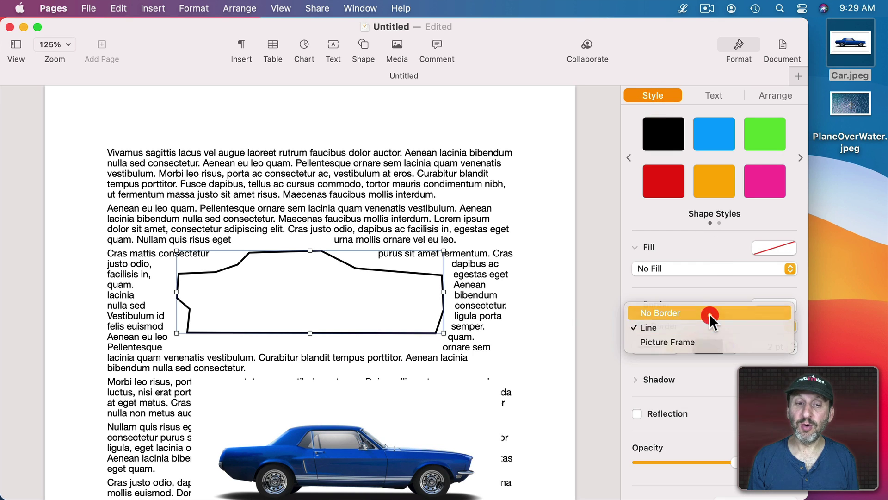
left_click(710, 314)
left_click(476, 208)
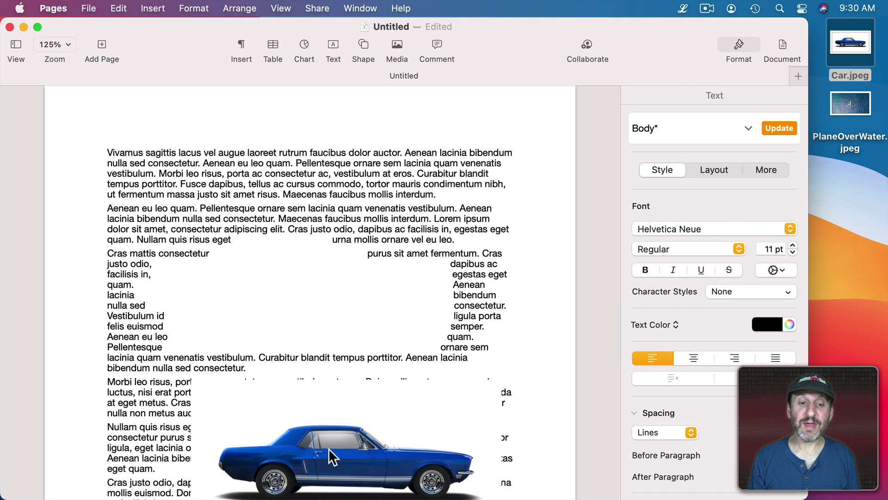
- Delete the old car image and drag a fresh Car.jpeg from the desktop onto the page
left_click_drag(328, 448, 312, 377)
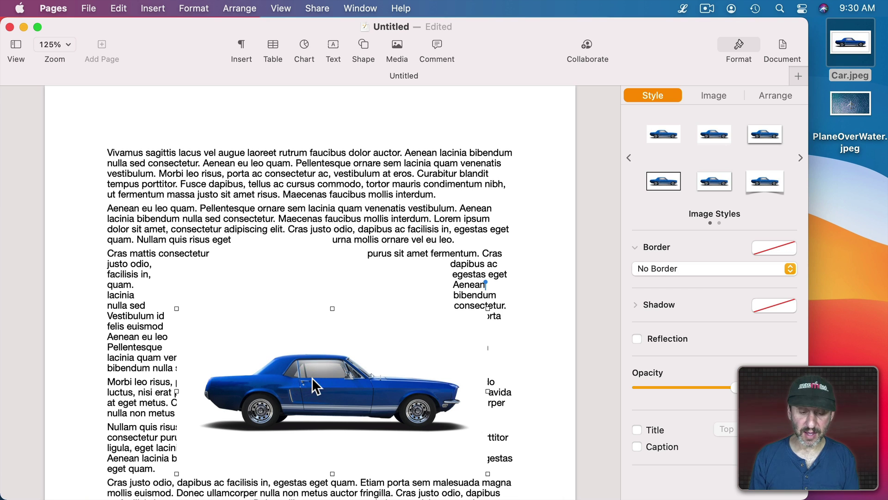
key("BackSpace")
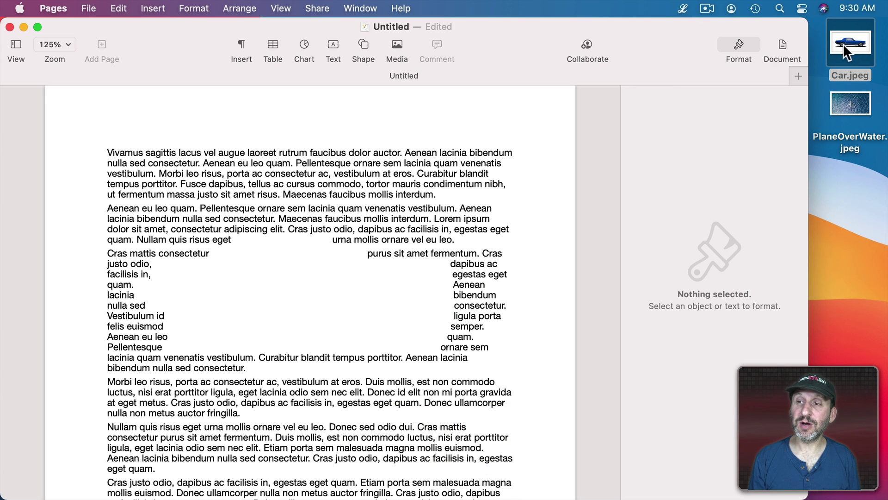
left_click_drag(843, 45, 290, 292)
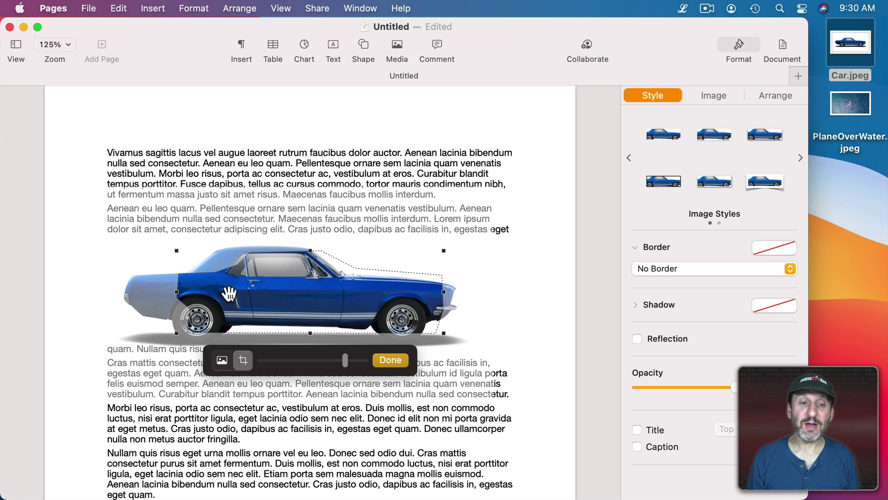
- Shrink and reposition the car inside its mask, finish the mask edit, and reselect the image
mouse_move(229, 294)
left_mouse_down()
mouse_move(277, 291)
mouse_move(229, 296)
mouse_move(247, 291)
mouse_move(241, 287)
left_mouse_up()
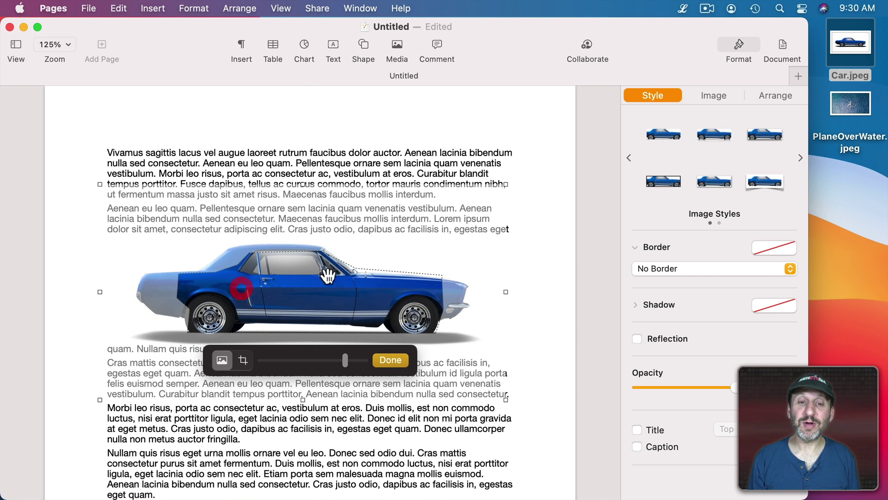
left_click_drag(506, 291, 391, 293)
left_click_drag(276, 296, 337, 298)
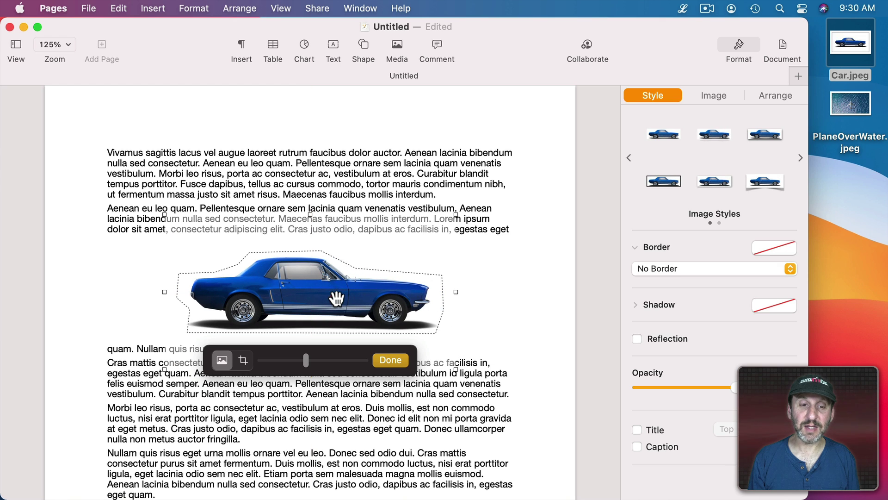
left_click(392, 360)
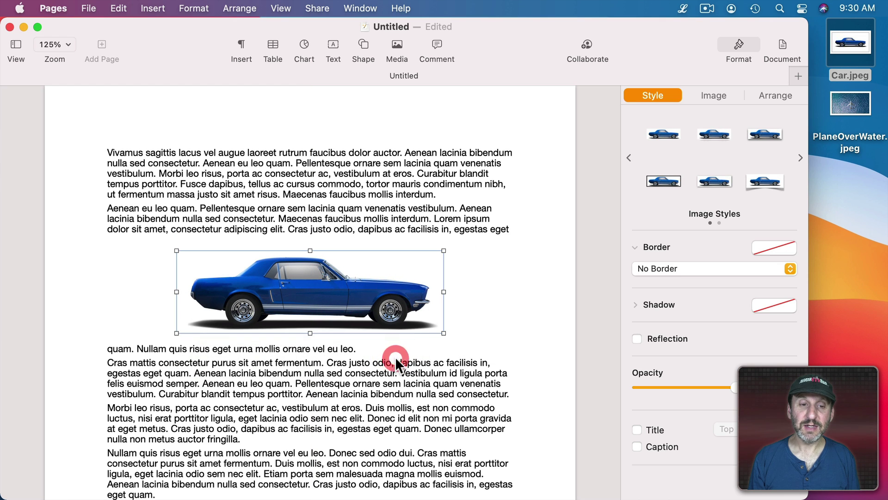
left_click(531, 246)
left_click(306, 296)
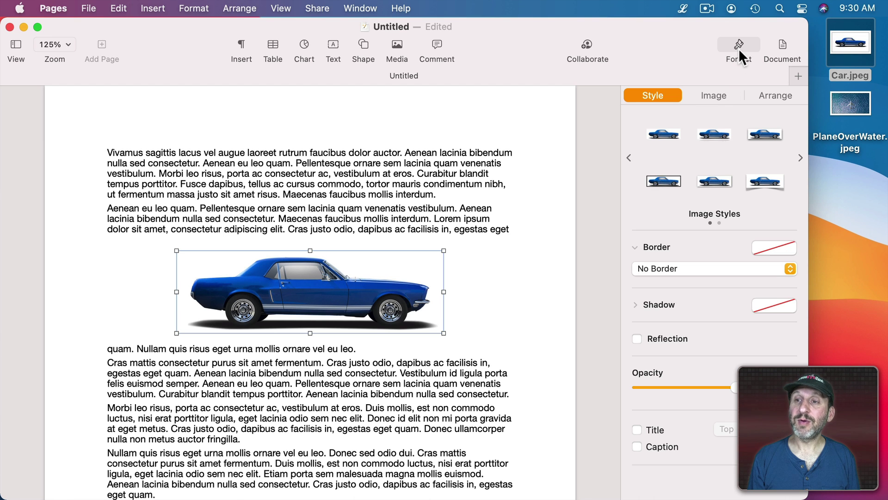
- Set the car image's text wrap to Around
left_click(765, 93)
left_click(664, 180)
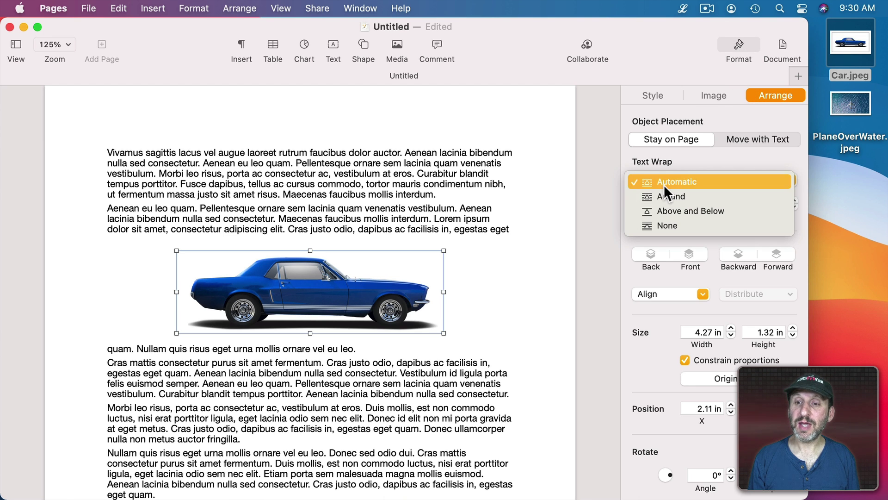
left_click(665, 197)
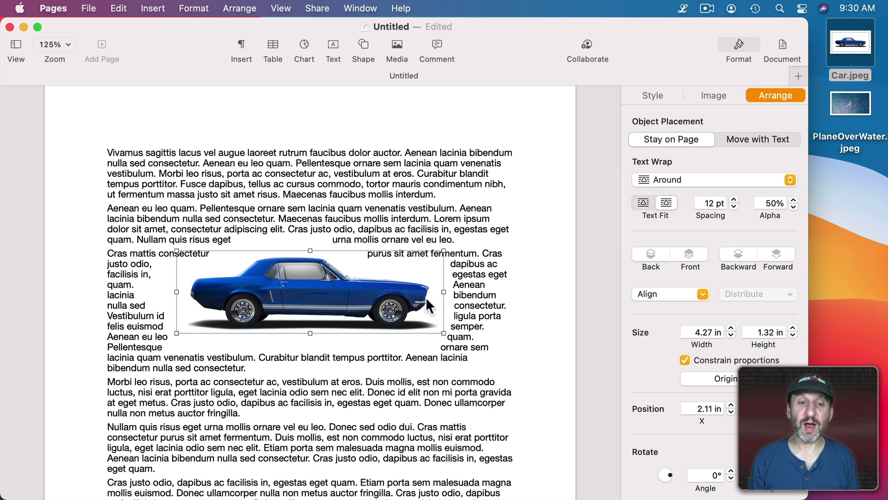
left_click(557, 272)
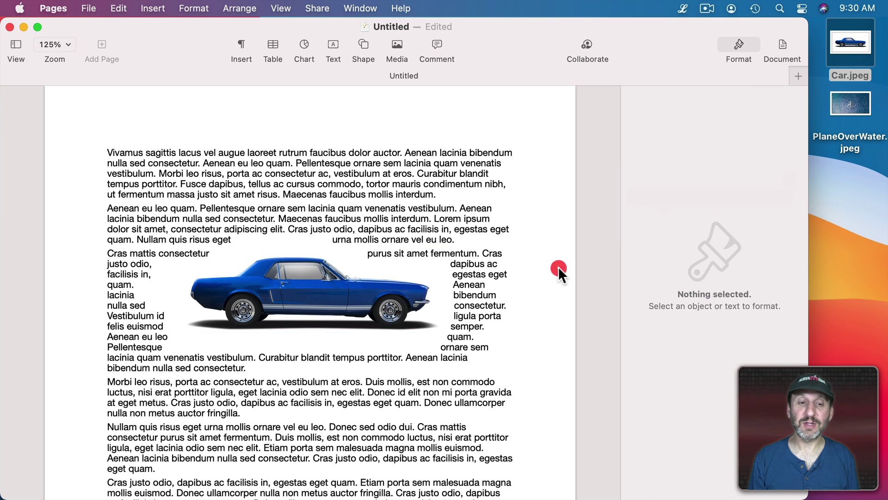
- Reselect the car image and edit its mask, confirm, then reopen mask editing
left_click(290, 298)
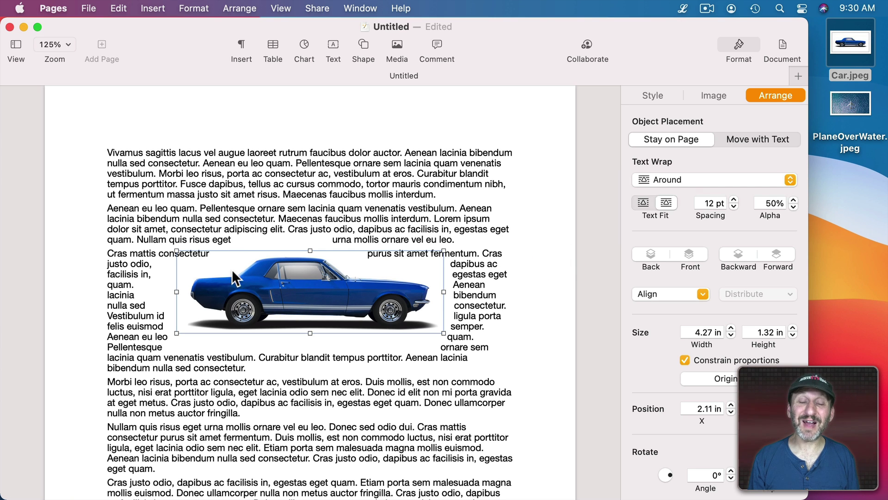
double_click(240, 268)
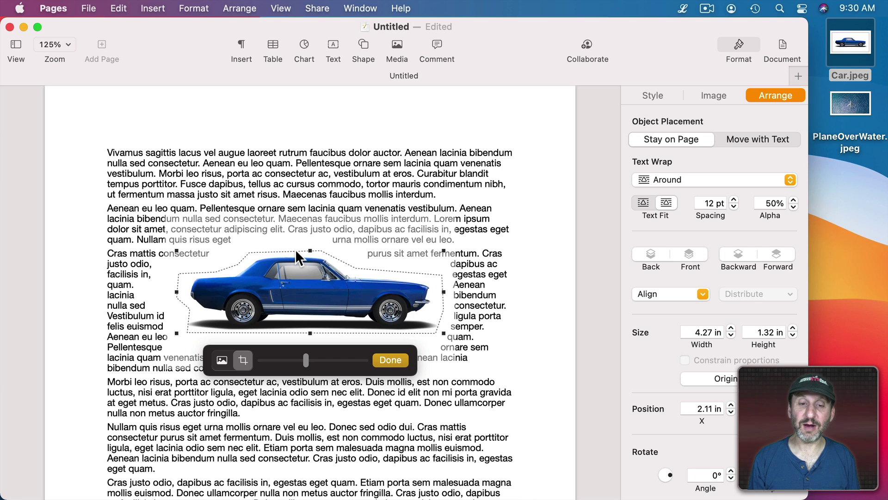
key("Return")
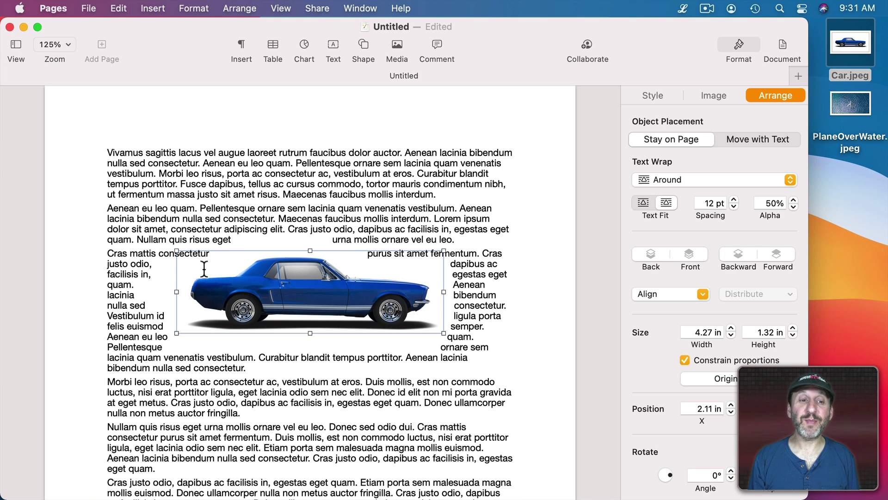
double_click(315, 287)
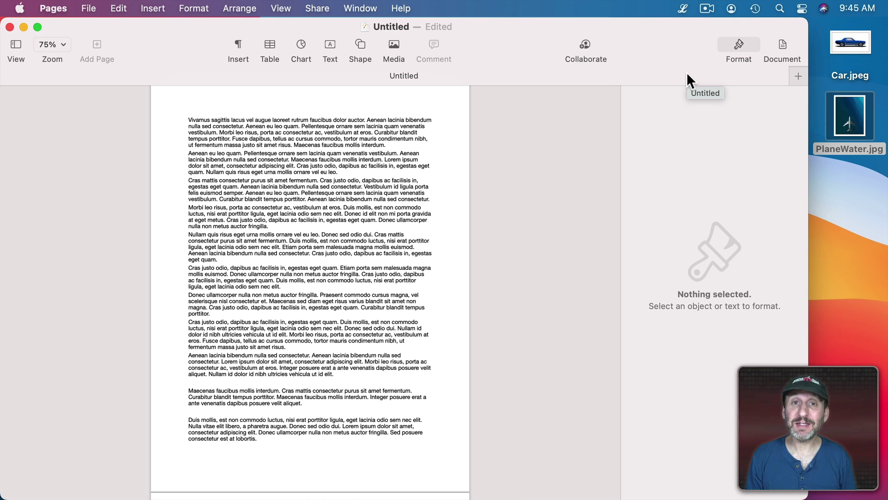
- Show page thumbnails, insert PlaneWater.jpg from the desktop at the top of page 1 and start enlarging it
left_click(16, 48)
left_click(38, 72)
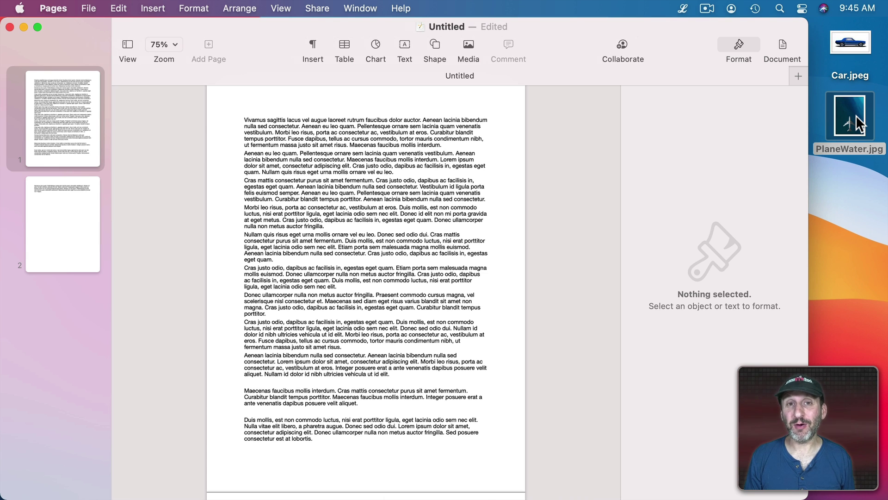
left_click_drag(855, 115, 383, 235)
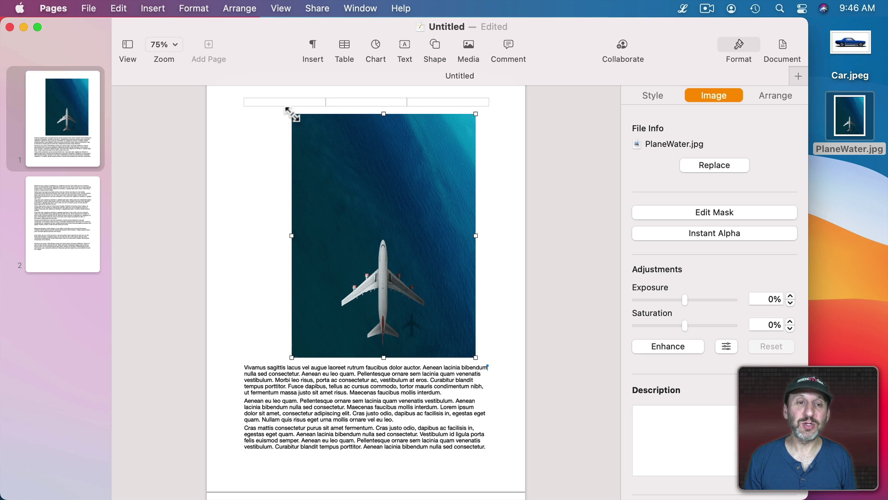
left_click_drag(291, 114, 121, 71)
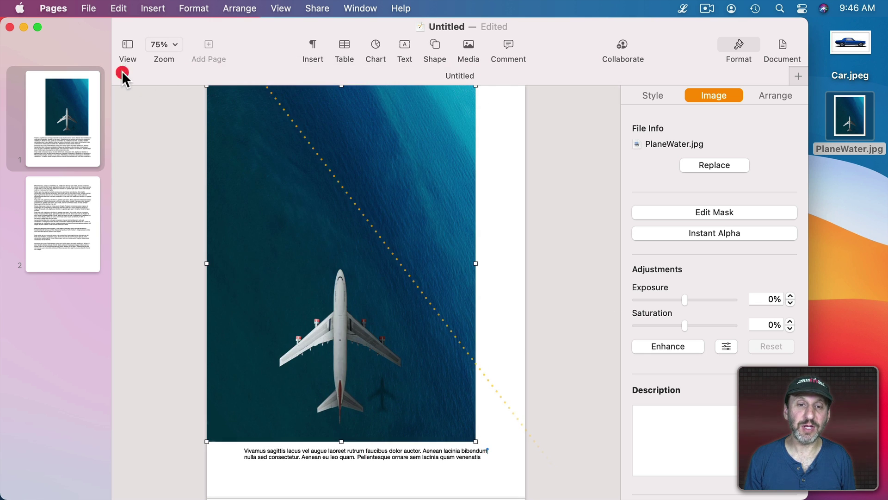
- Stretch the plane photo to the page width and move it to the section layout as background
left_click_drag(475, 441, 532, 492)
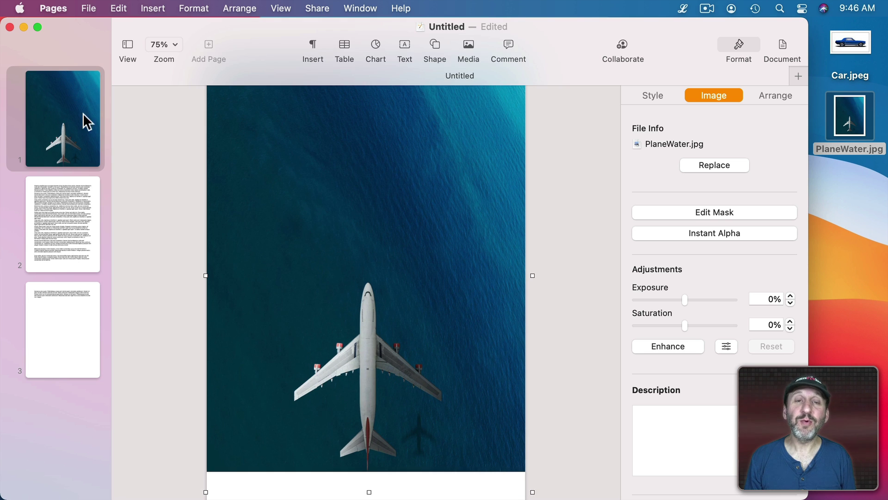
left_click(233, 2)
mouse_move(266, 250)
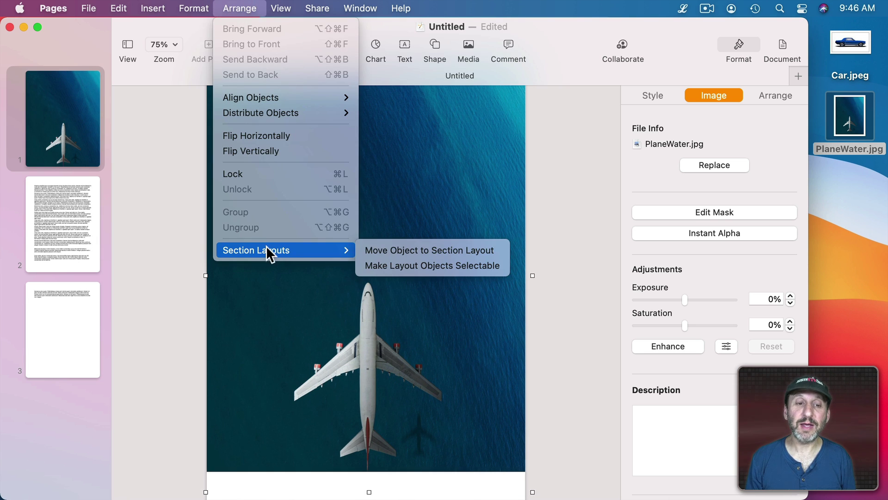
left_click(362, 249)
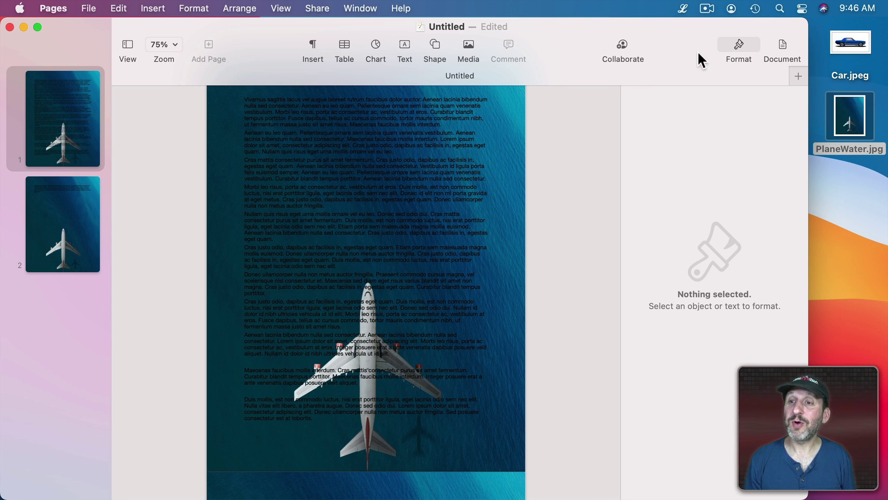
- Trace a closed pen-tool outline around the plane from its nose, wingtips and down to the page bottom
left_click(434, 45)
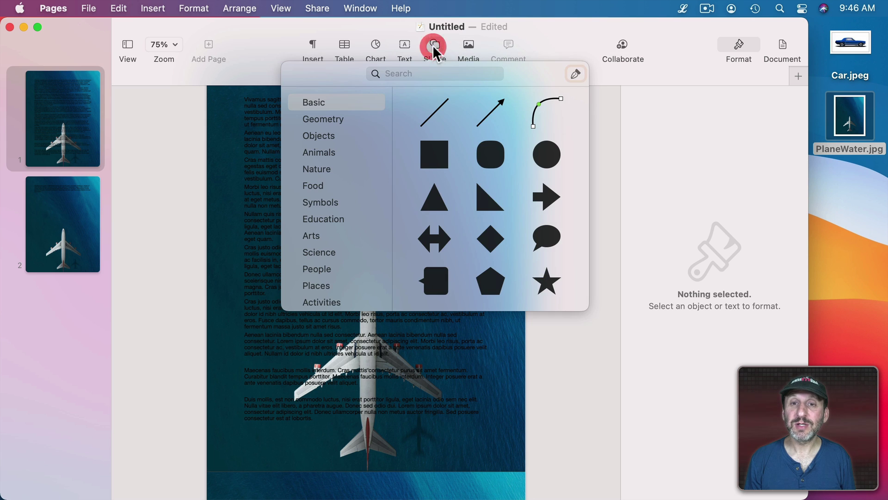
left_click(571, 75)
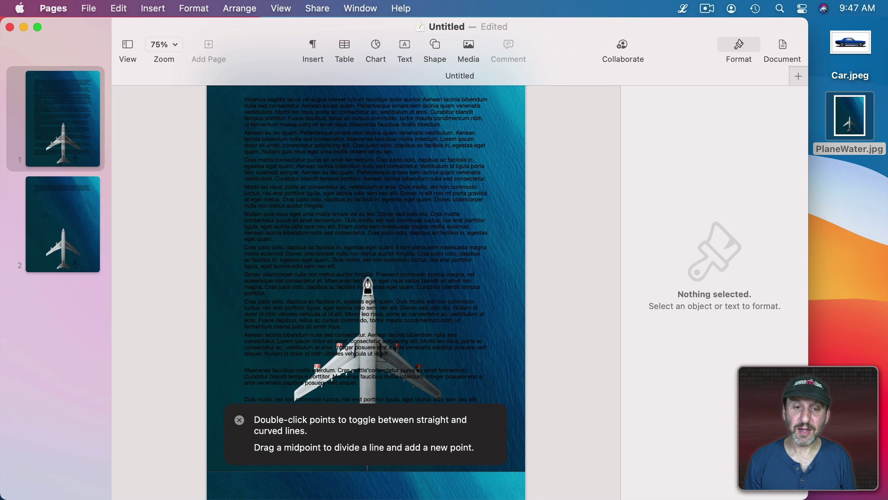
left_click(368, 276)
left_click(359, 290)
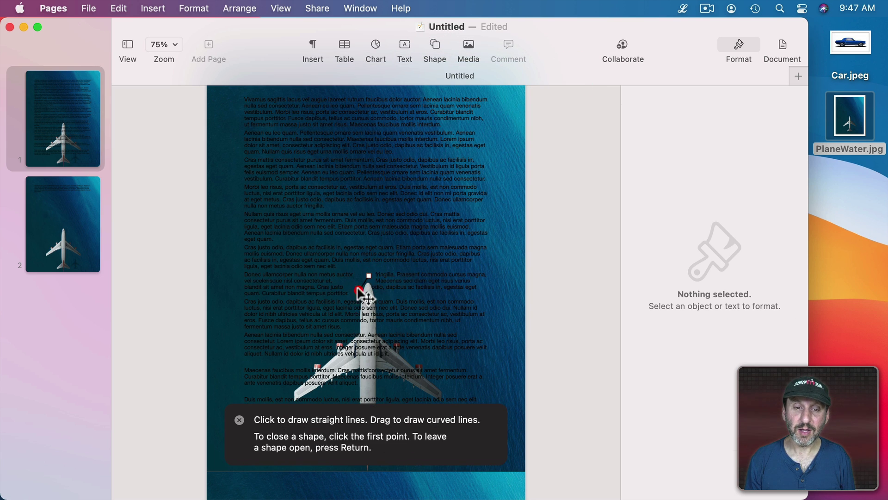
left_click(356, 333)
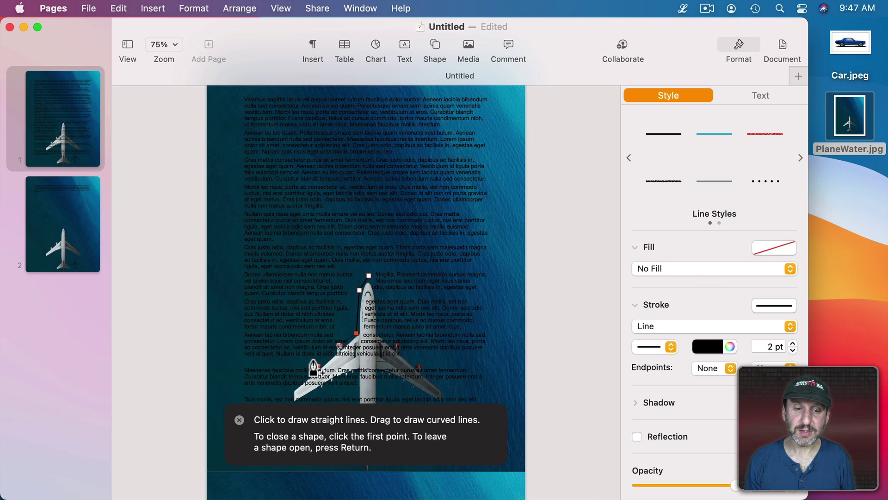
left_click(290, 382)
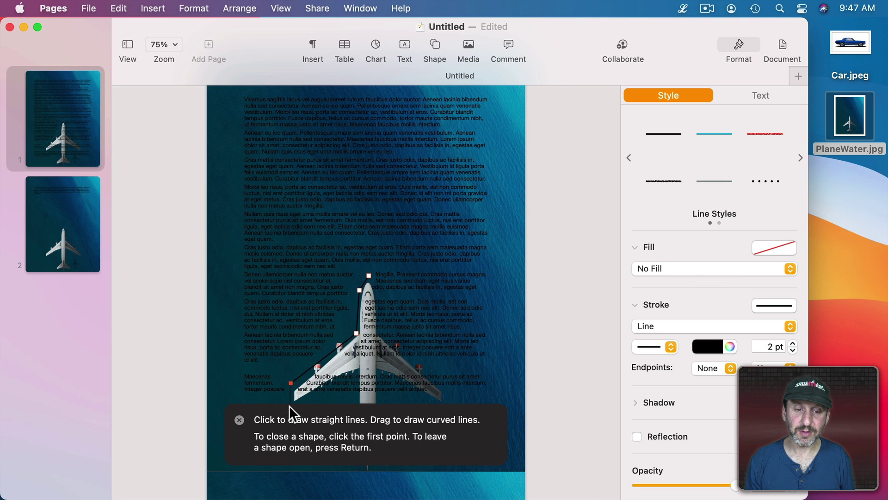
left_click(292, 472)
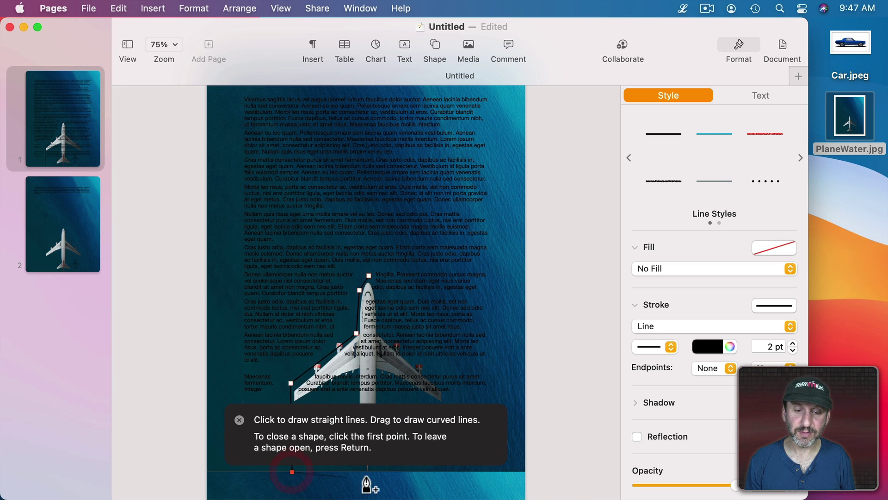
left_click(447, 472)
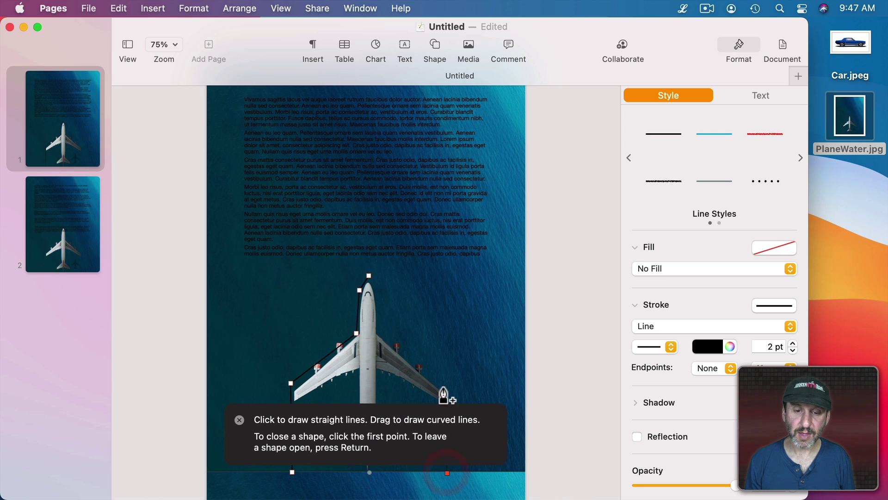
left_click(447, 383)
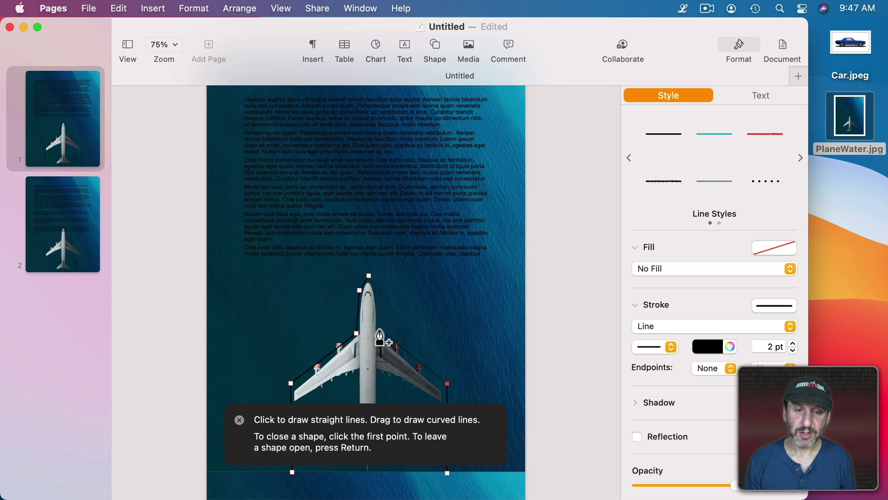
left_click(380, 329)
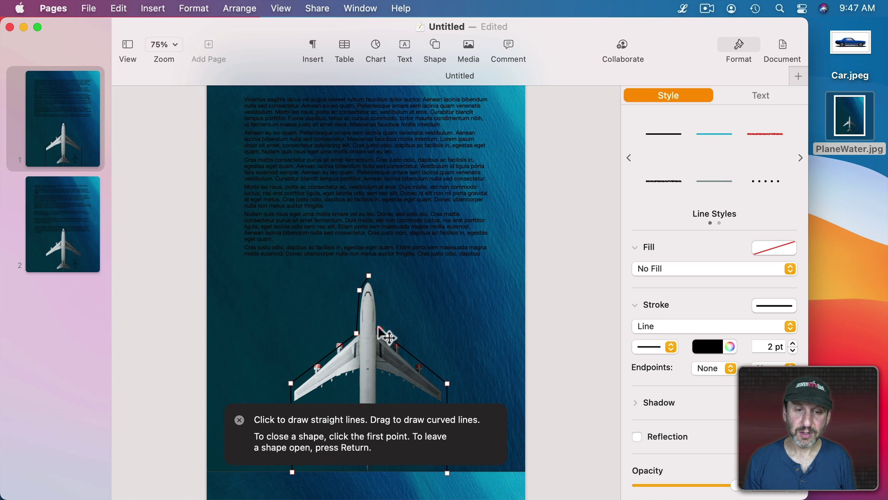
left_click(369, 277)
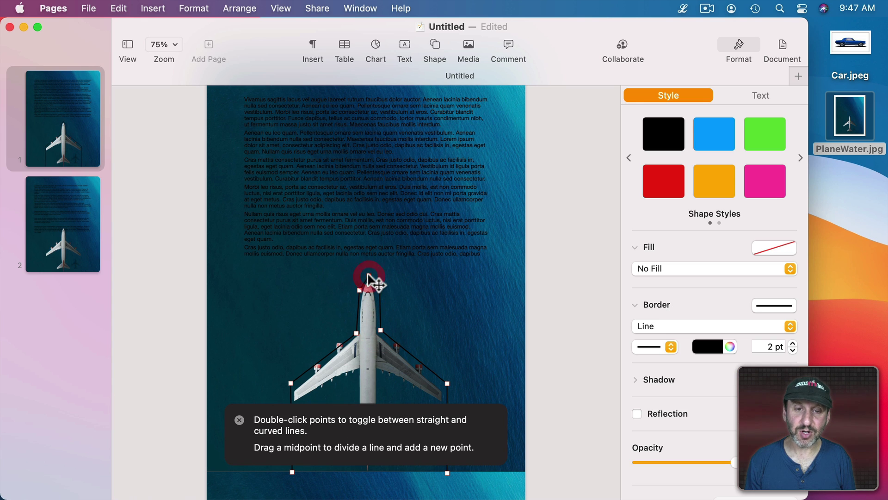
left_click(239, 419)
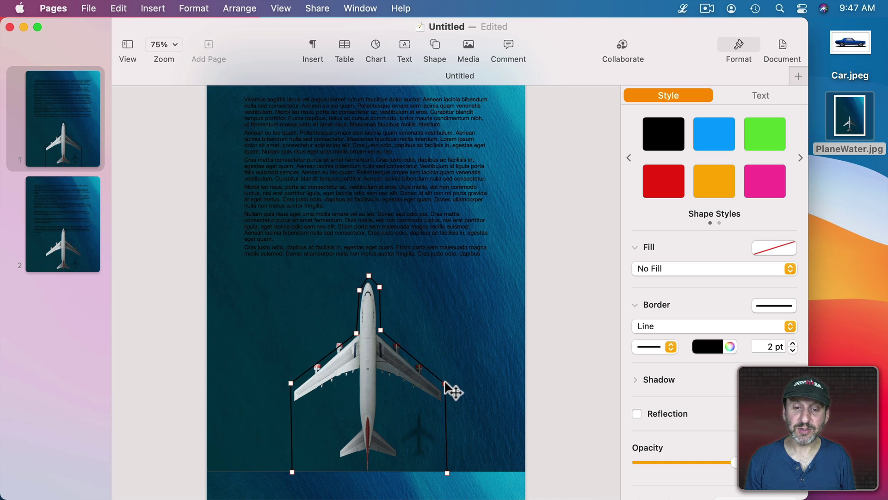
- Adjust the plane outline's corner points and set its text wrap to Around
left_click(446, 382)
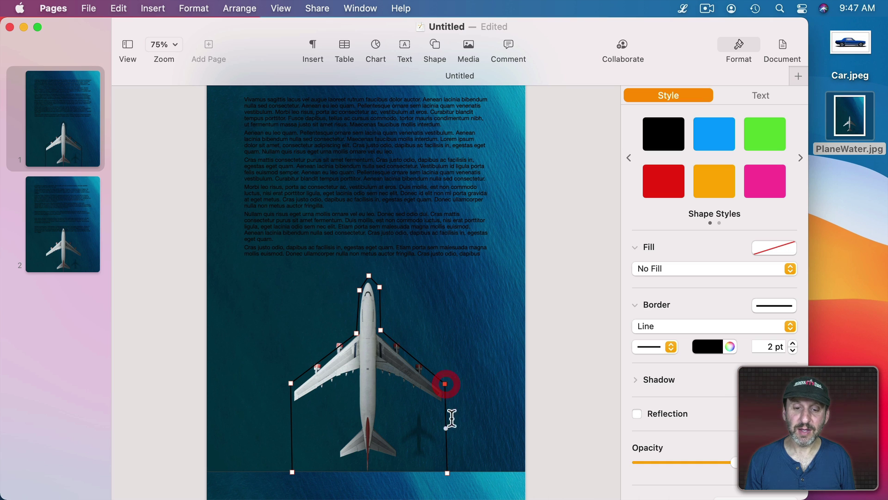
left_click(446, 471)
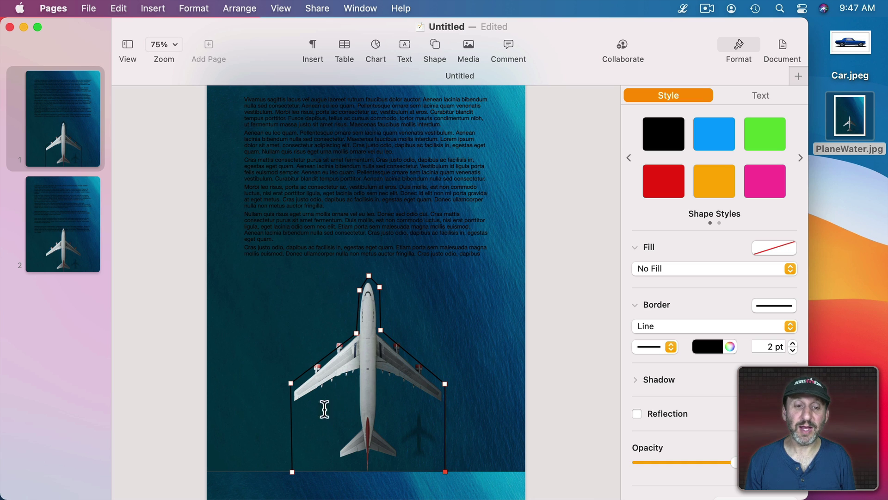
left_click(379, 287)
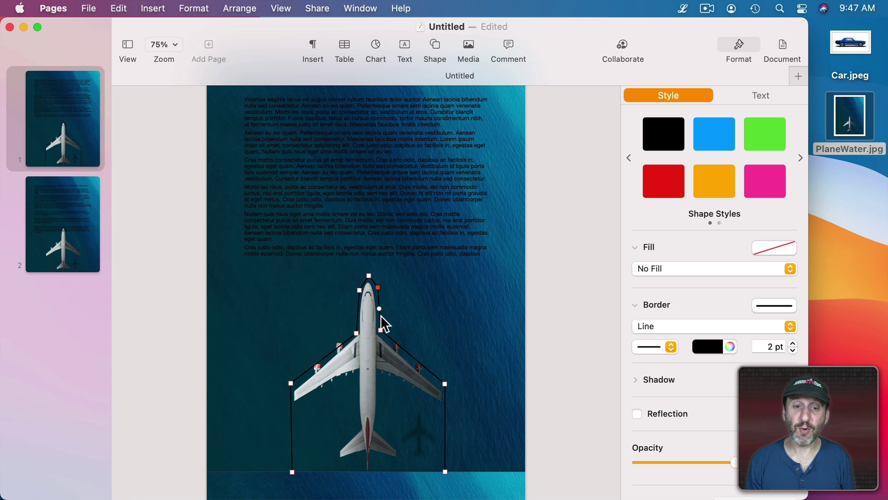
left_click(551, 320)
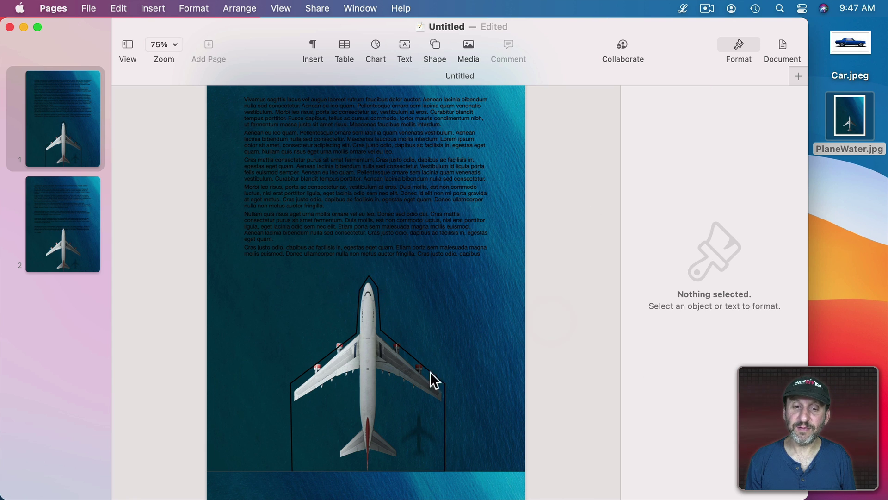
left_click(390, 341)
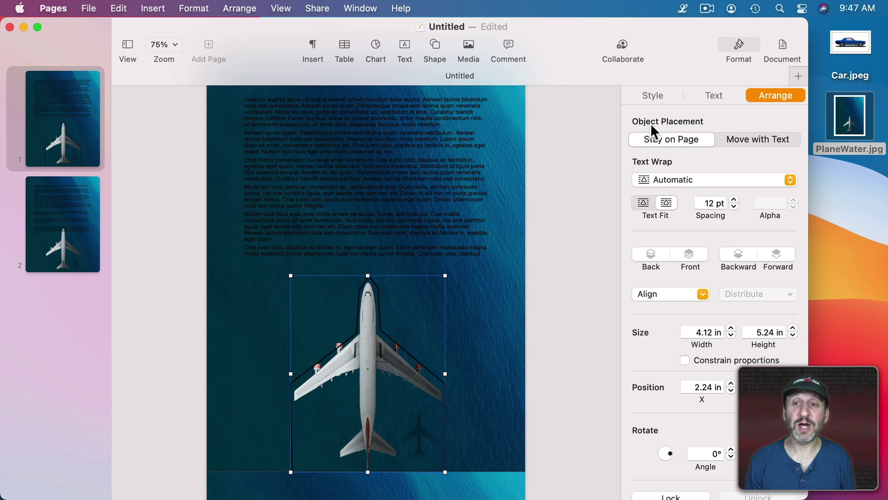
left_click(690, 182)
left_click(684, 196)
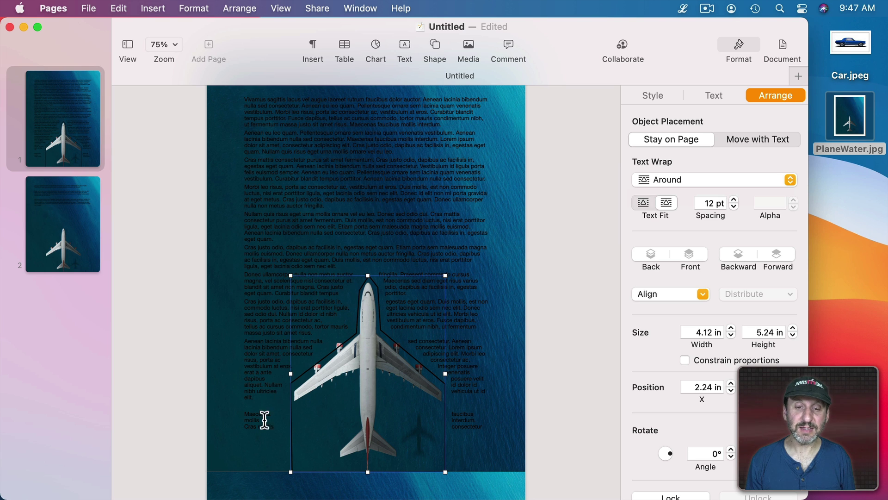
- Select all the body text and make it 15 pt, white and bold
left_click(323, 174)
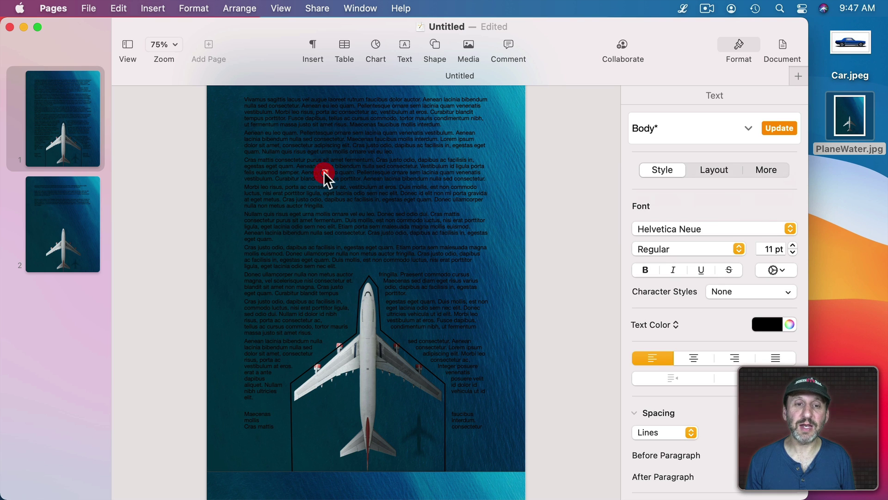
key("super+a")
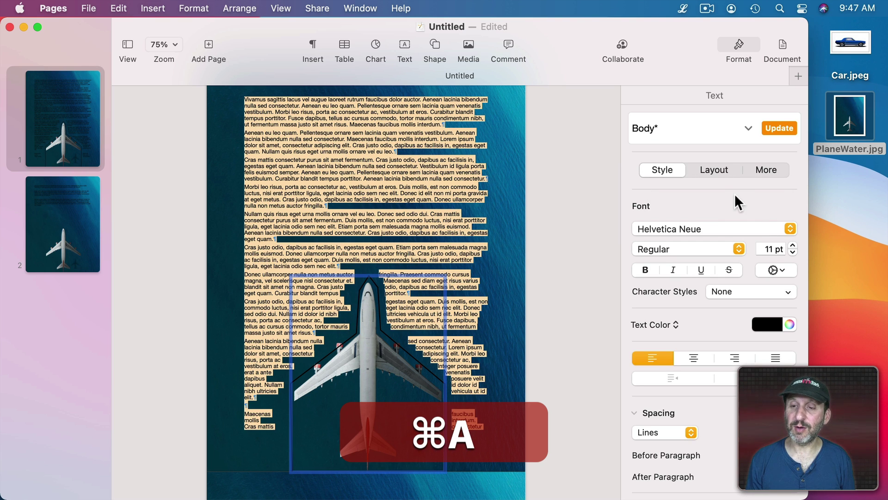
left_click(793, 245)
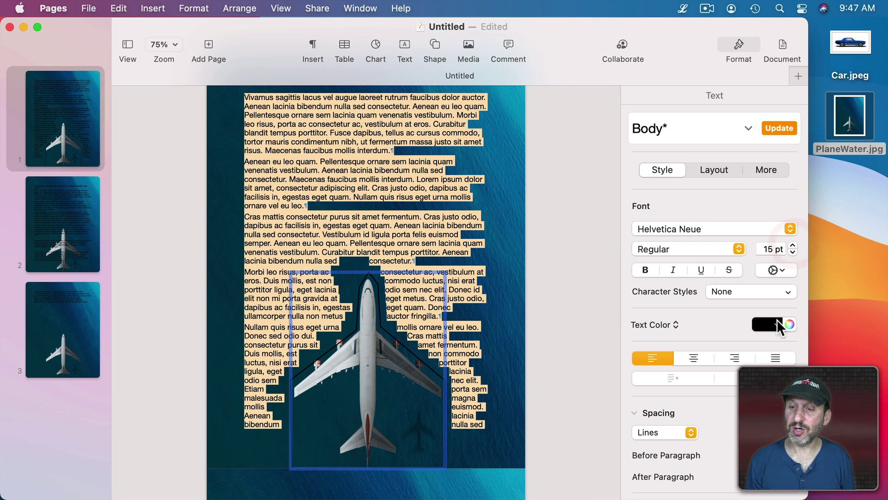
left_click(773, 323)
left_click(706, 413)
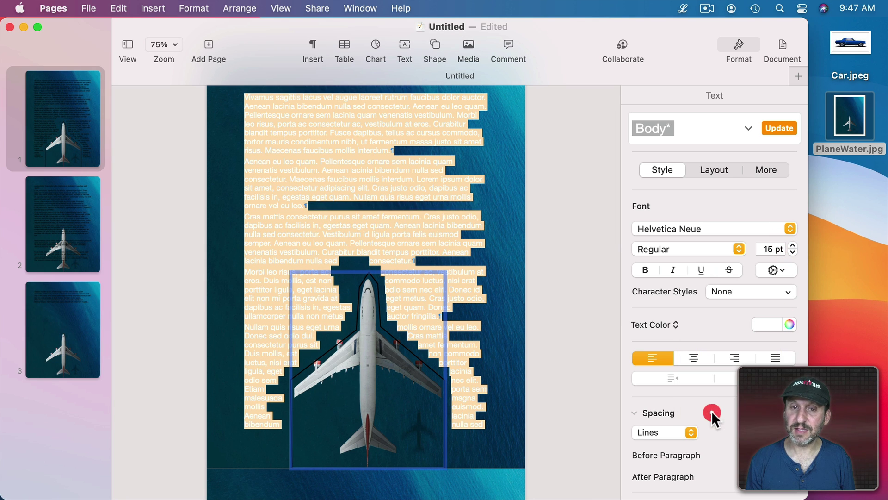
left_click(645, 269)
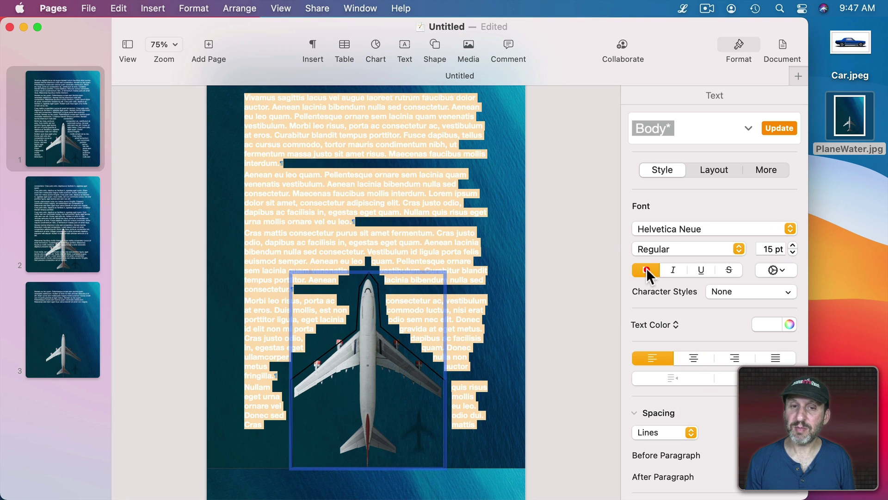
left_click(570, 214)
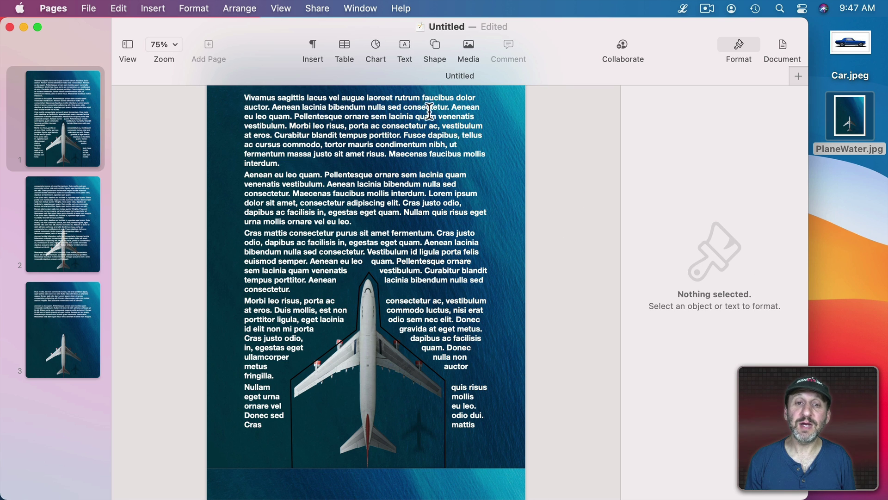
- Set the plane-shaped outline's border to No Border, then place the cursor after 'odio dui.'
left_click(398, 343)
left_click(658, 95)
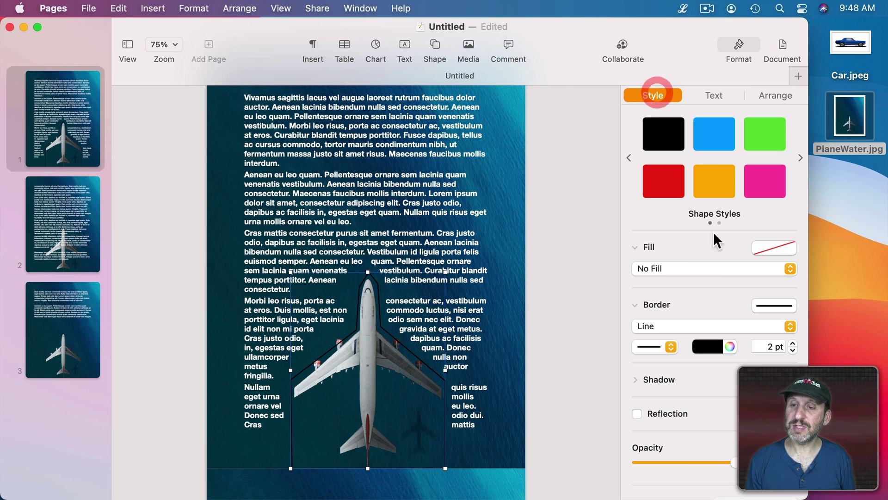
left_click(684, 326)
left_click(681, 313)
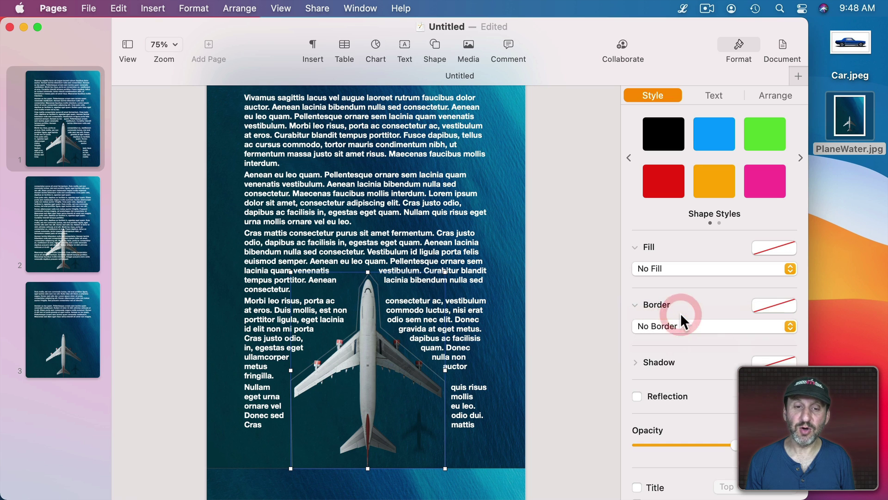
left_click(581, 276)
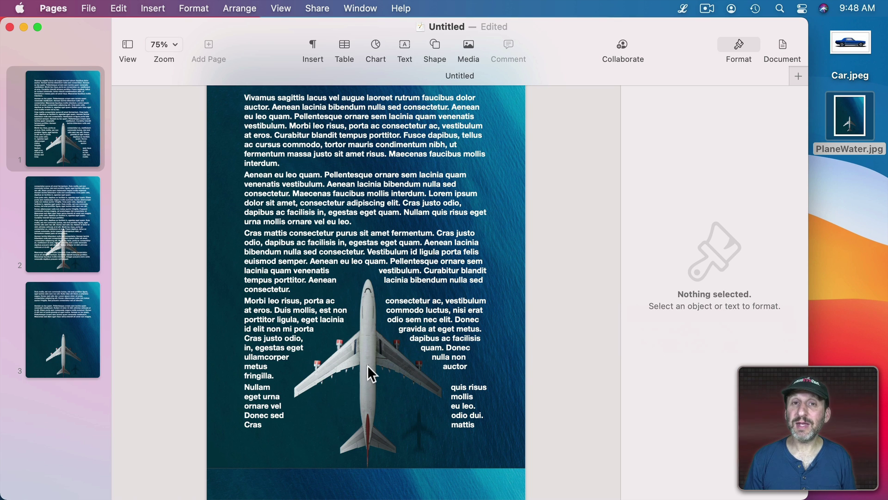
left_click(483, 416)
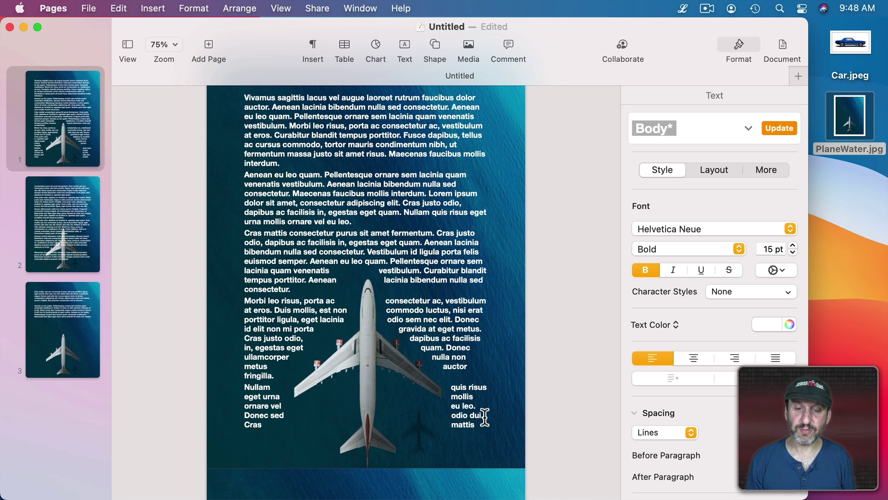
- Insert a section break after 'odio dui.'
scroll(483, 416, "up", 2)
left_click(153, 8)
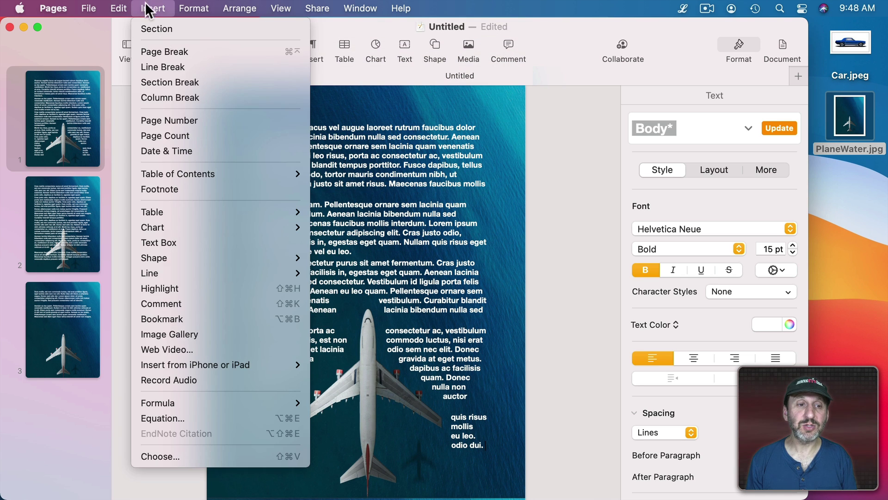
left_click(172, 80)
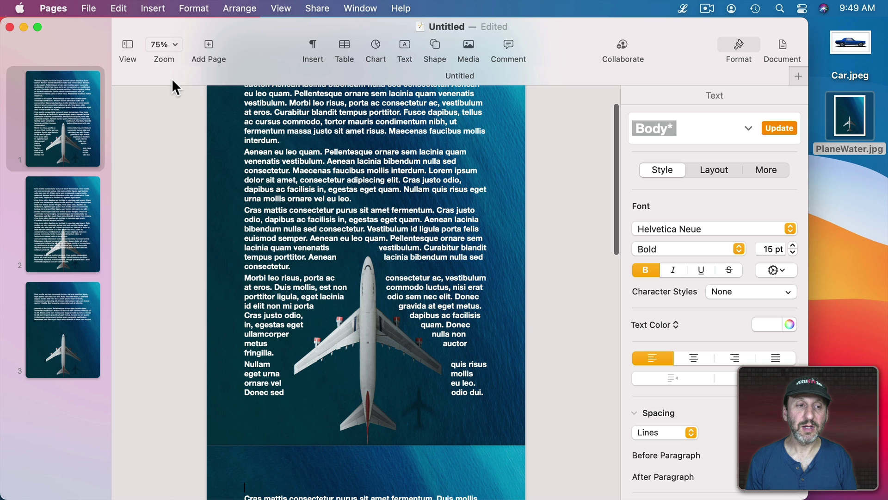
scroll(412, 331, "down", 5)
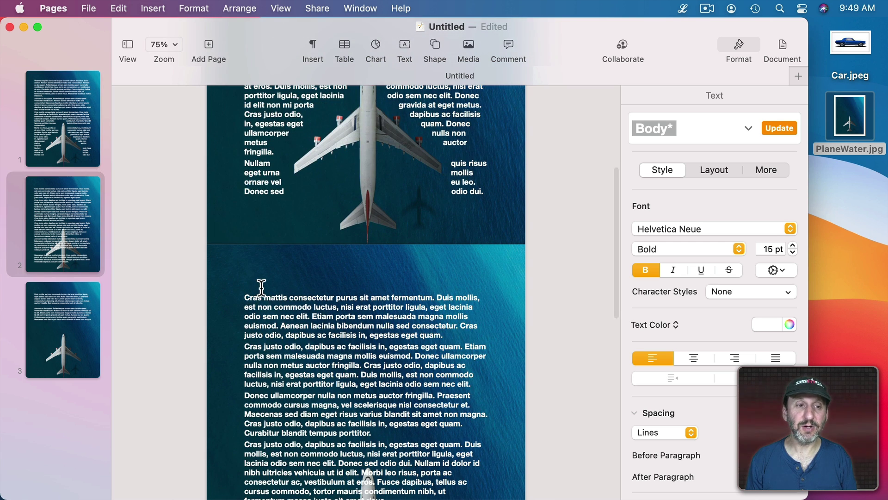
- Make the section's layout objects selectable and delete the water background image on page 2
left_click(234, 4)
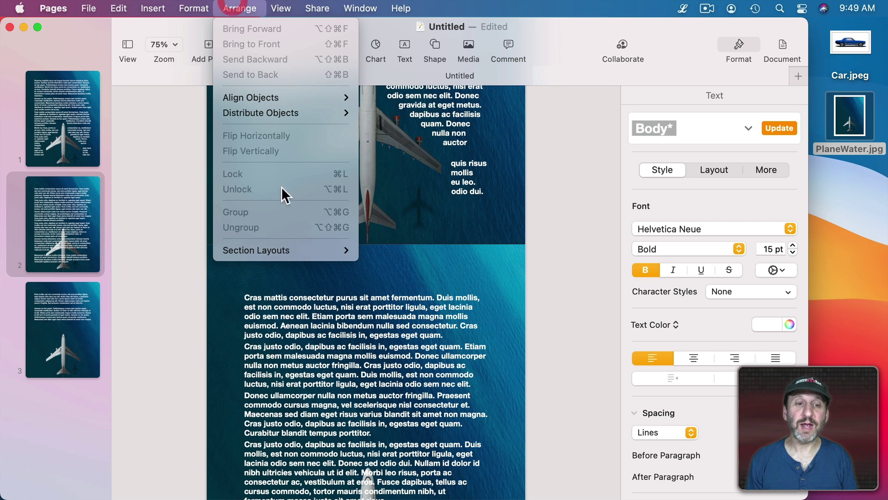
mouse_move(280, 250)
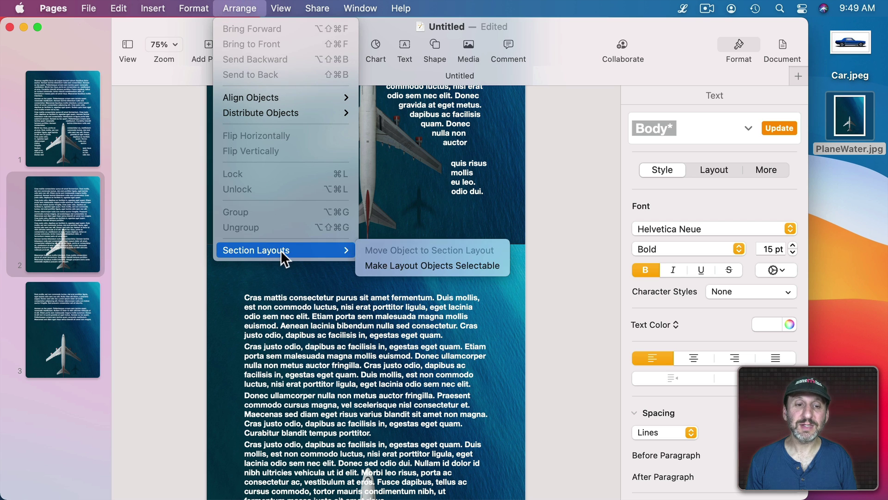
left_click(384, 265)
left_click(503, 335)
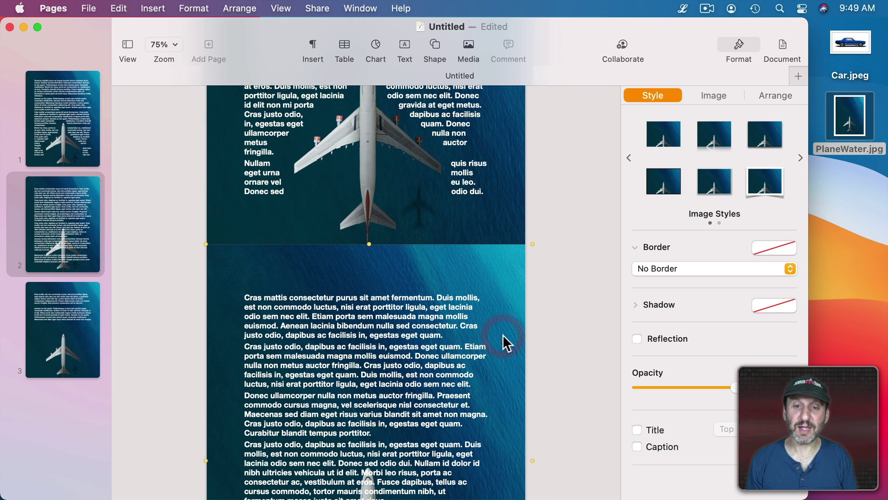
left_click_drag(500, 289, 502, 317)
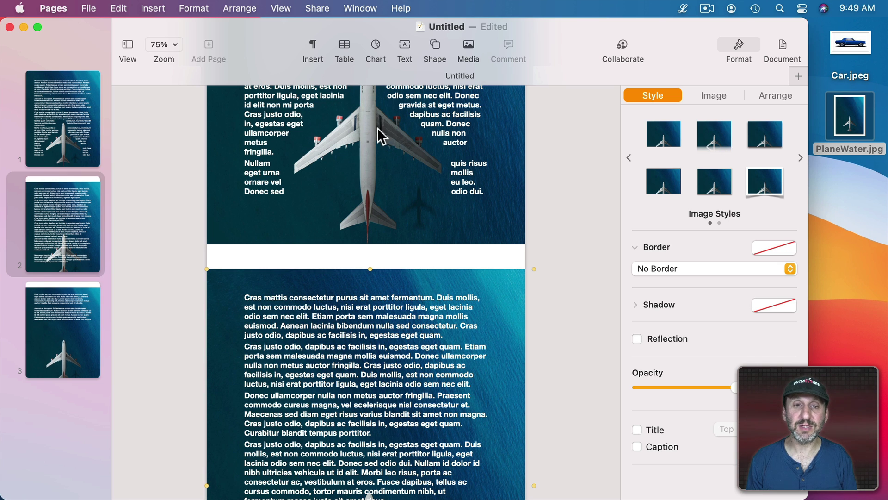
left_click_drag(503, 307, 492, 337)
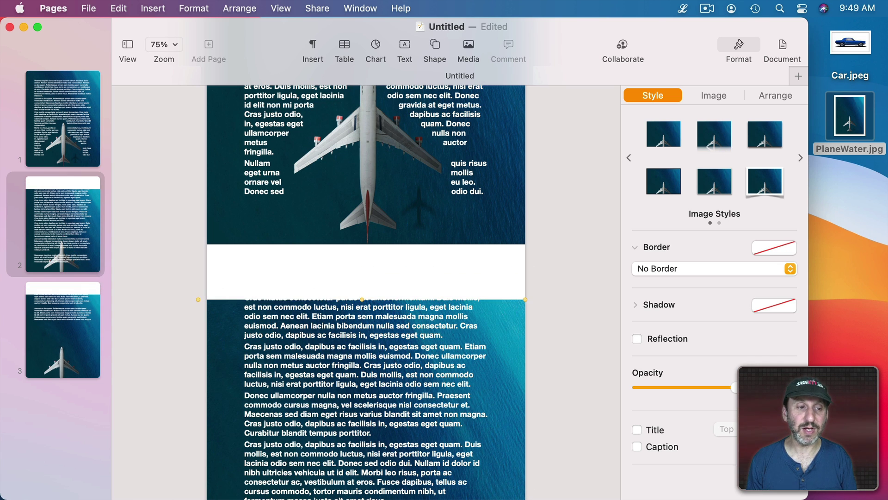
key("BackSpace")
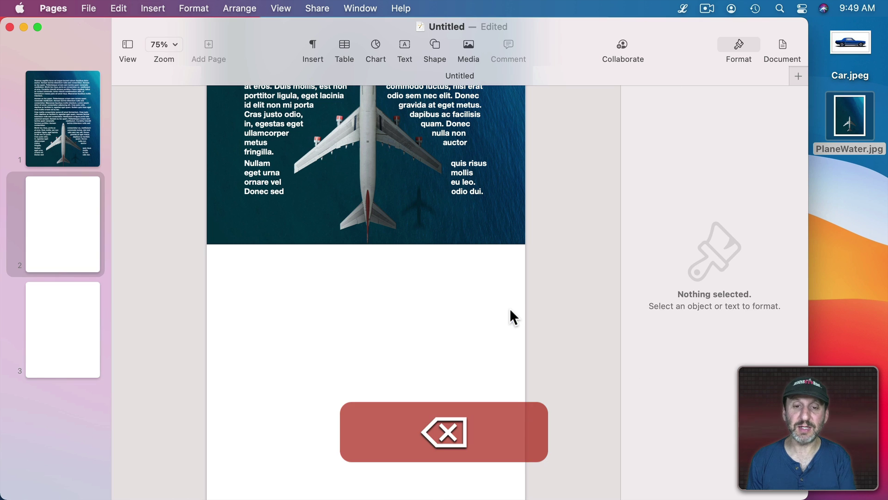
- Change the selected page 2 body text colour to black
left_click(377, 293)
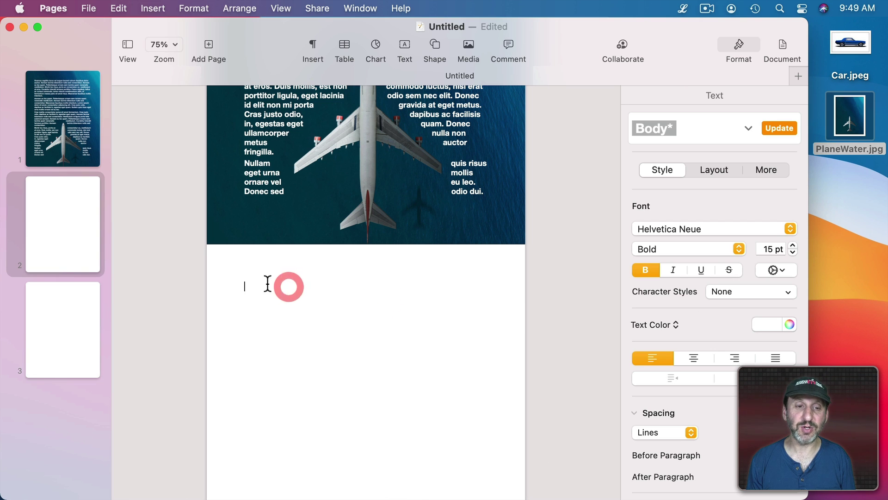
left_click_drag(245, 288, 382, 497)
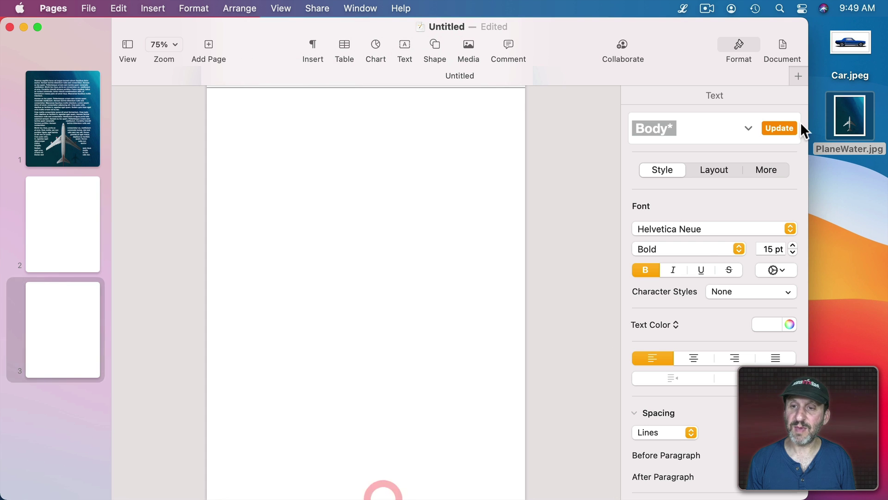
left_click(776, 325)
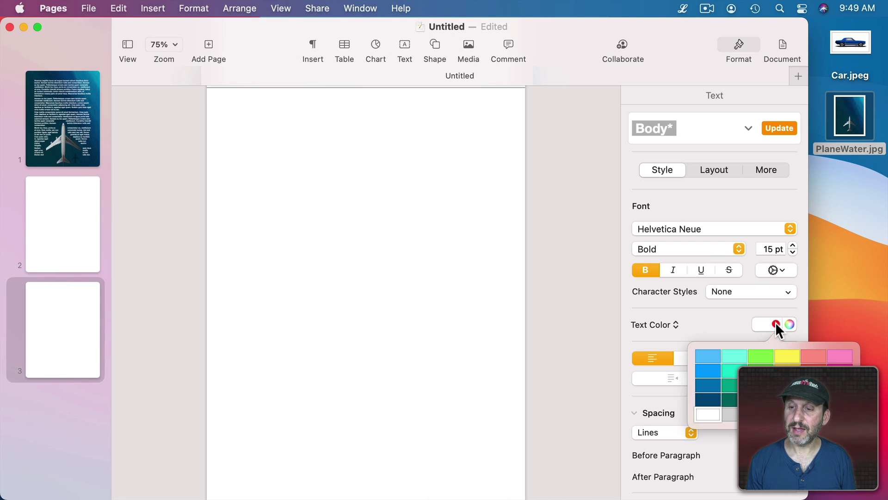
left_click(840, 413)
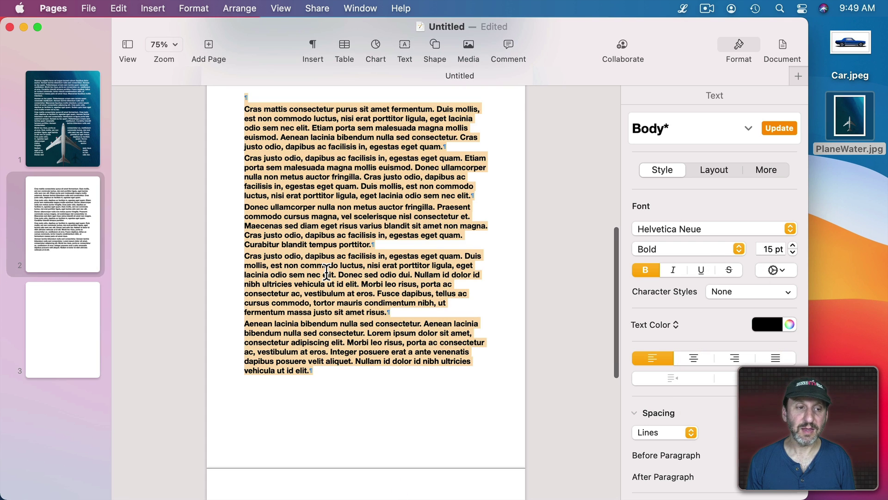
scroll(327, 271, "up", 15)
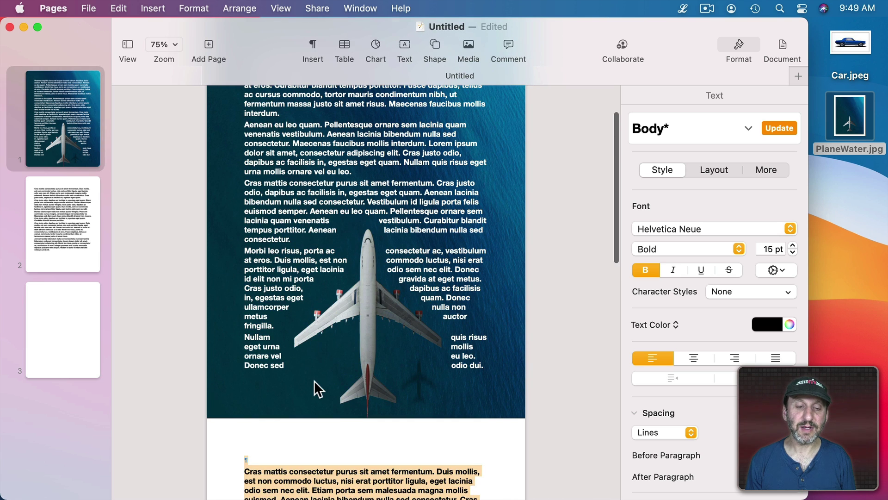
scroll(293, 419, "down", 3)
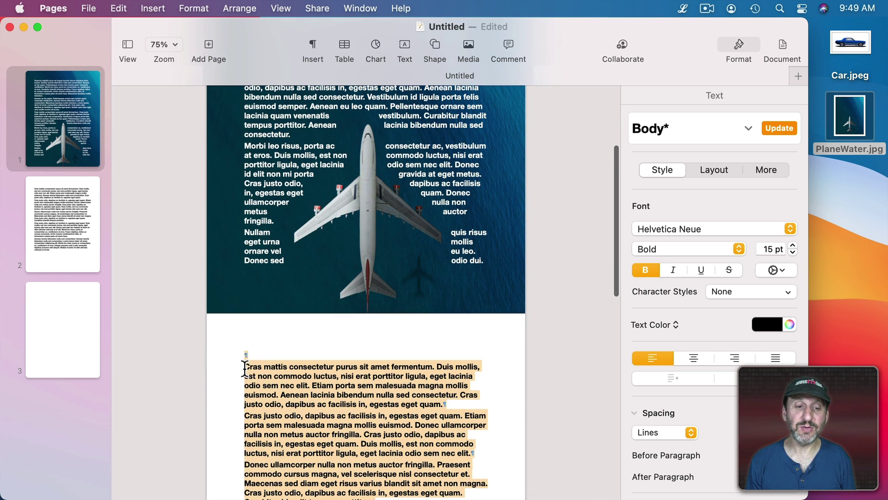
- Delete the empty line above the first paragraph on page 2
left_click(245, 368)
key("BackSpace")
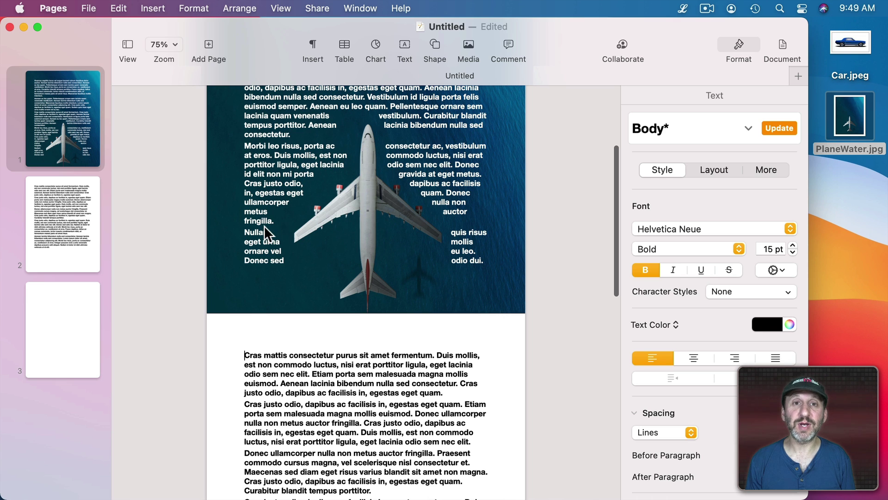
scroll(347, 185, "up", 5)
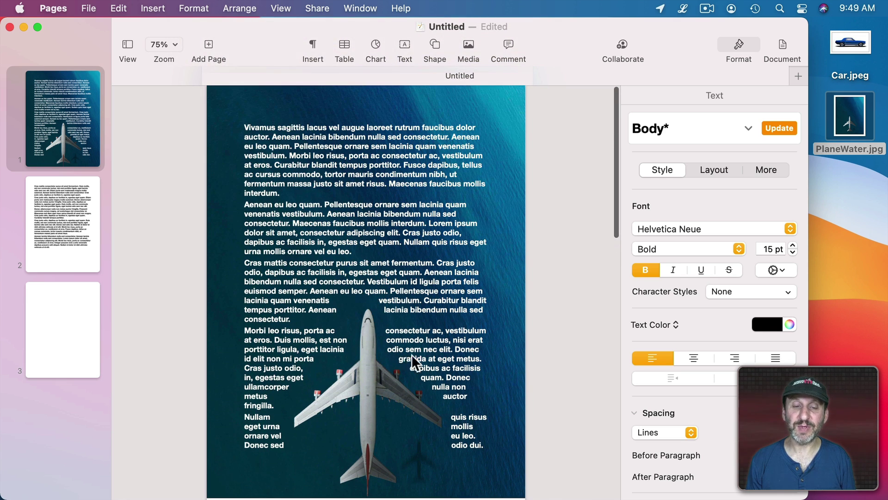
- Make page 1's section layout objects selectable and select all of its body text
left_click(246, 127)
left_click(244, 8)
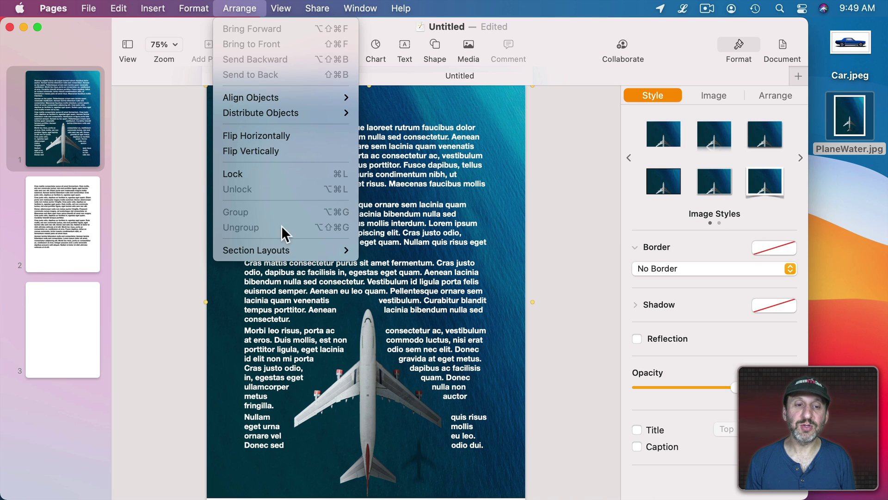
mouse_move(279, 252)
left_click(375, 264)
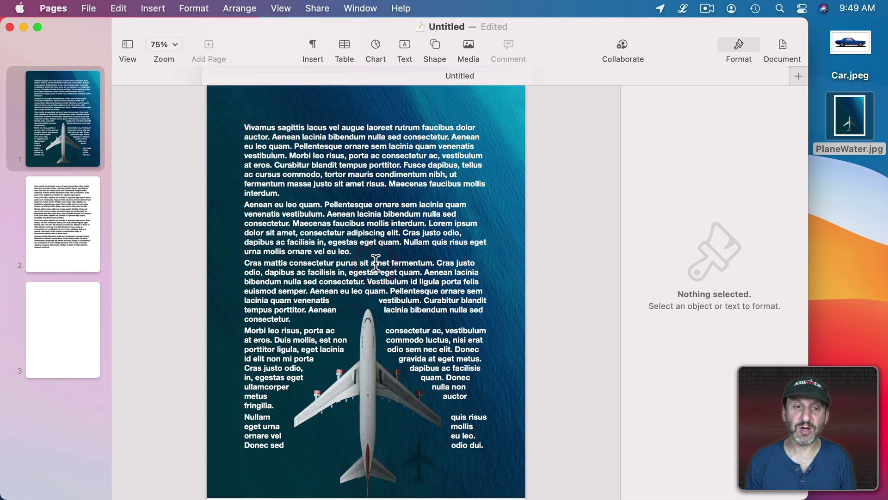
left_click_drag(245, 126, 489, 444)
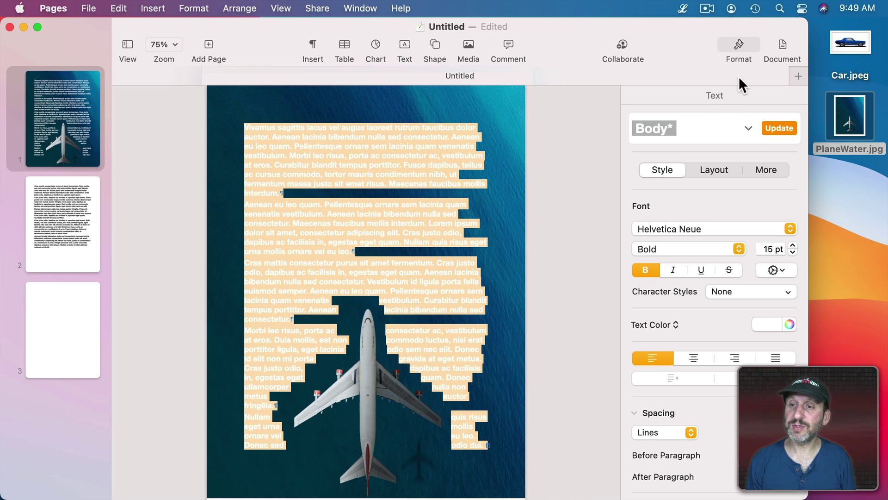
- Set the page 1 text to 2 columns and check how it flows onto page 2
left_click(714, 171)
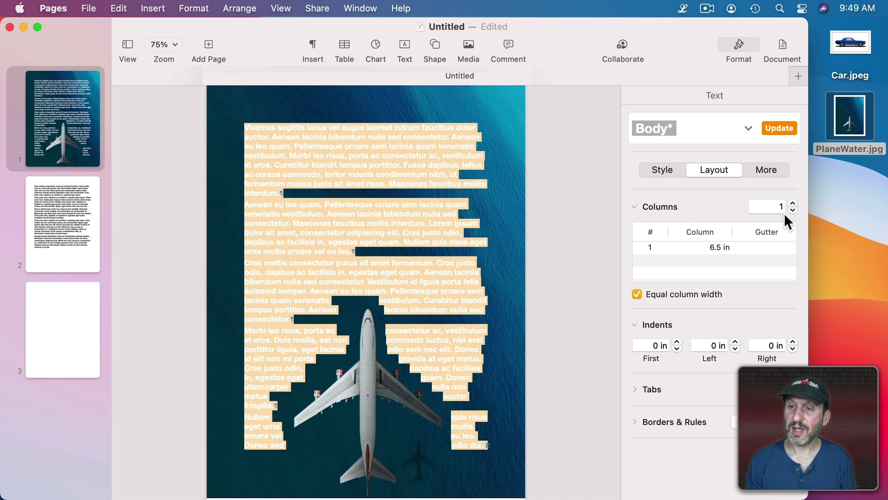
left_click(792, 204)
left_click(589, 229)
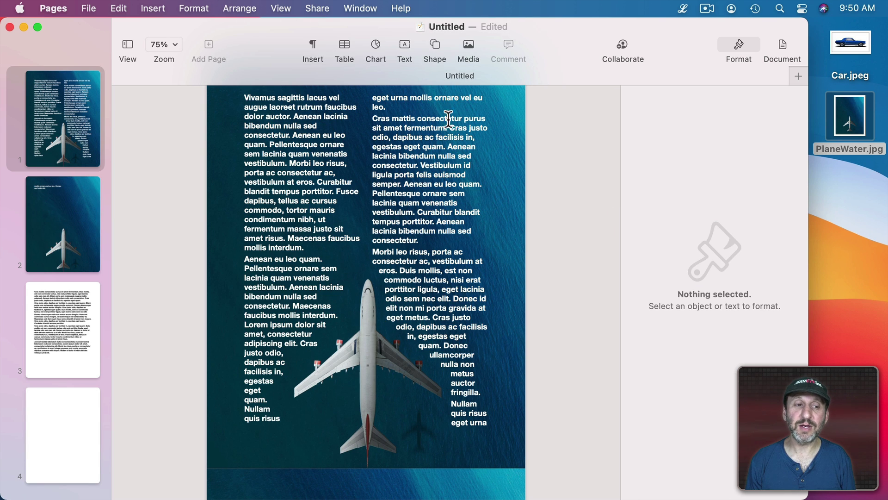
scroll(464, 416, "down", 6)
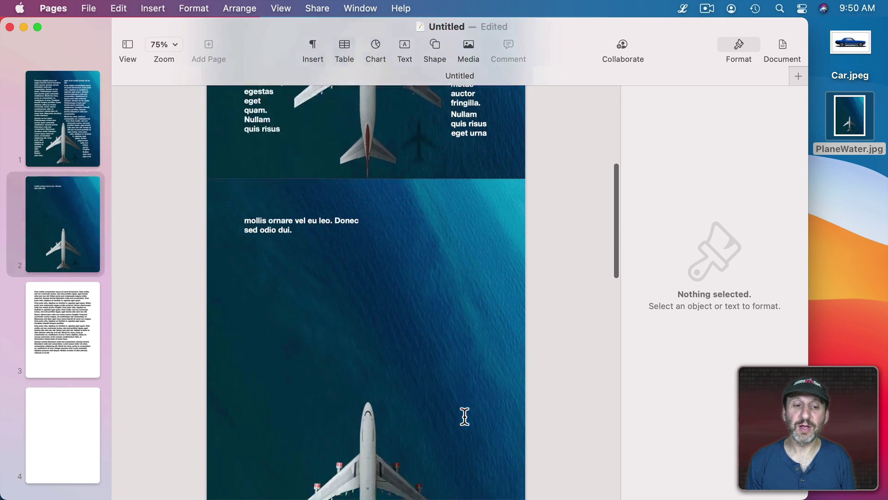
scroll(465, 416, "down", 1)
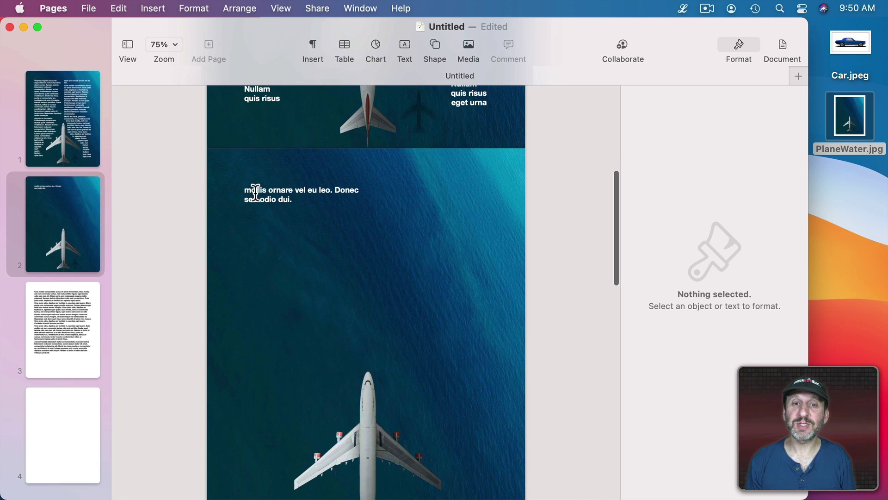
scroll(254, 193, "up", 2)
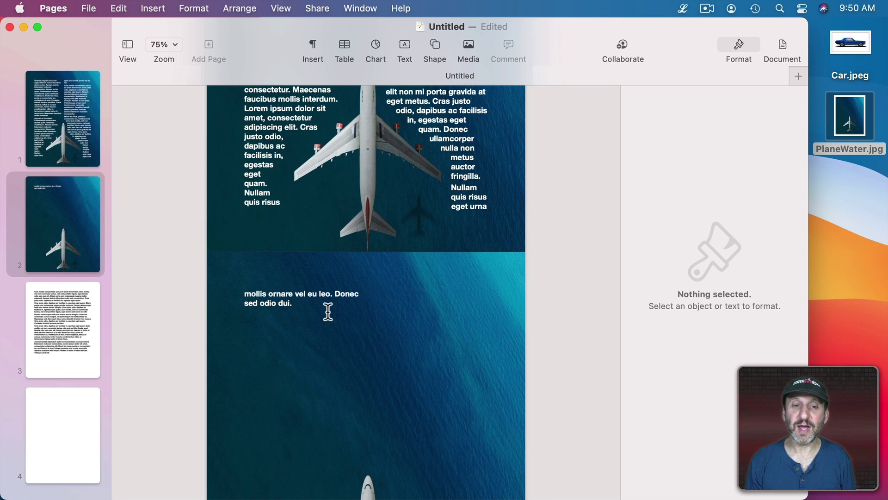
scroll(328, 311, "up", 5)
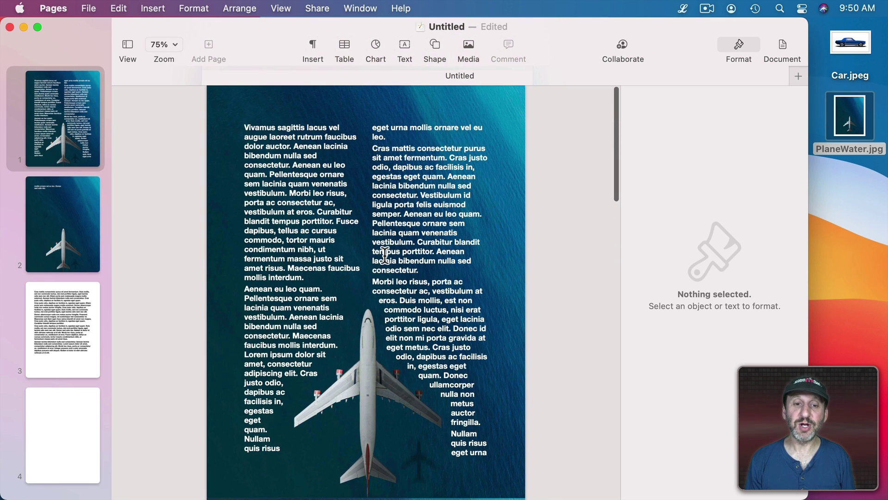
scroll(362, 293, "down", 3)
left_click(363, 293)
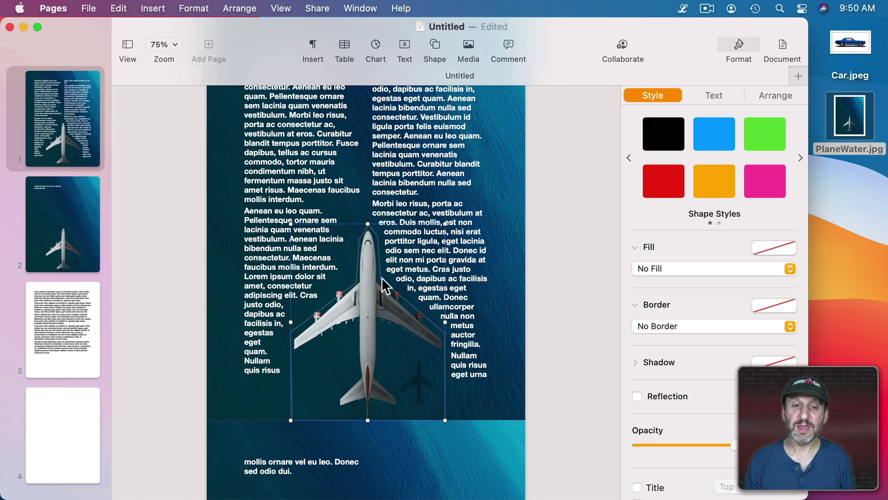
left_click_drag(382, 277, 341, 264)
key("super+z")
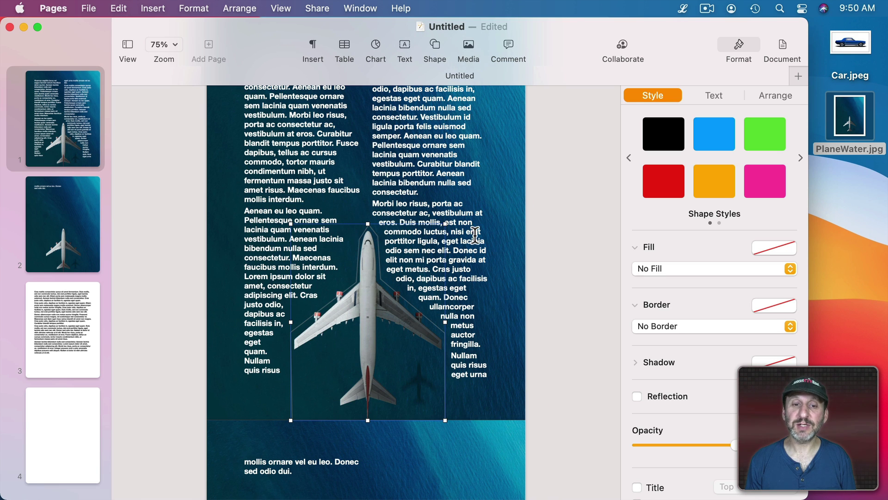
left_click(555, 232)
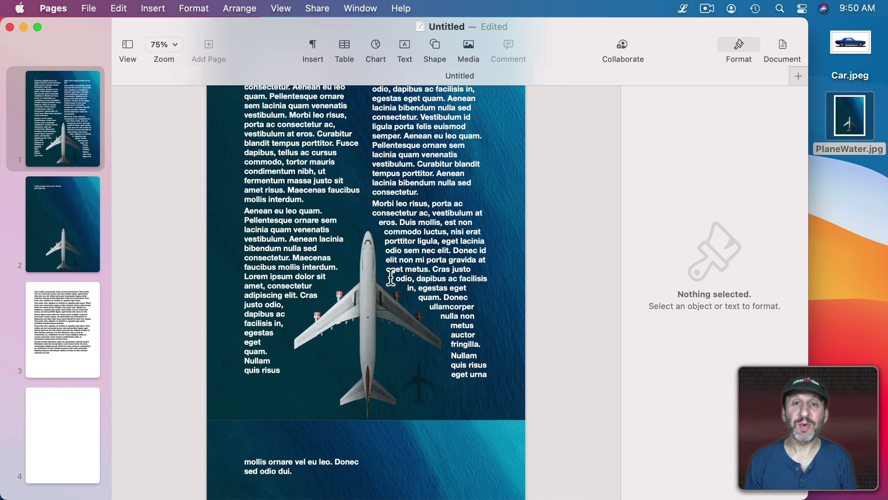